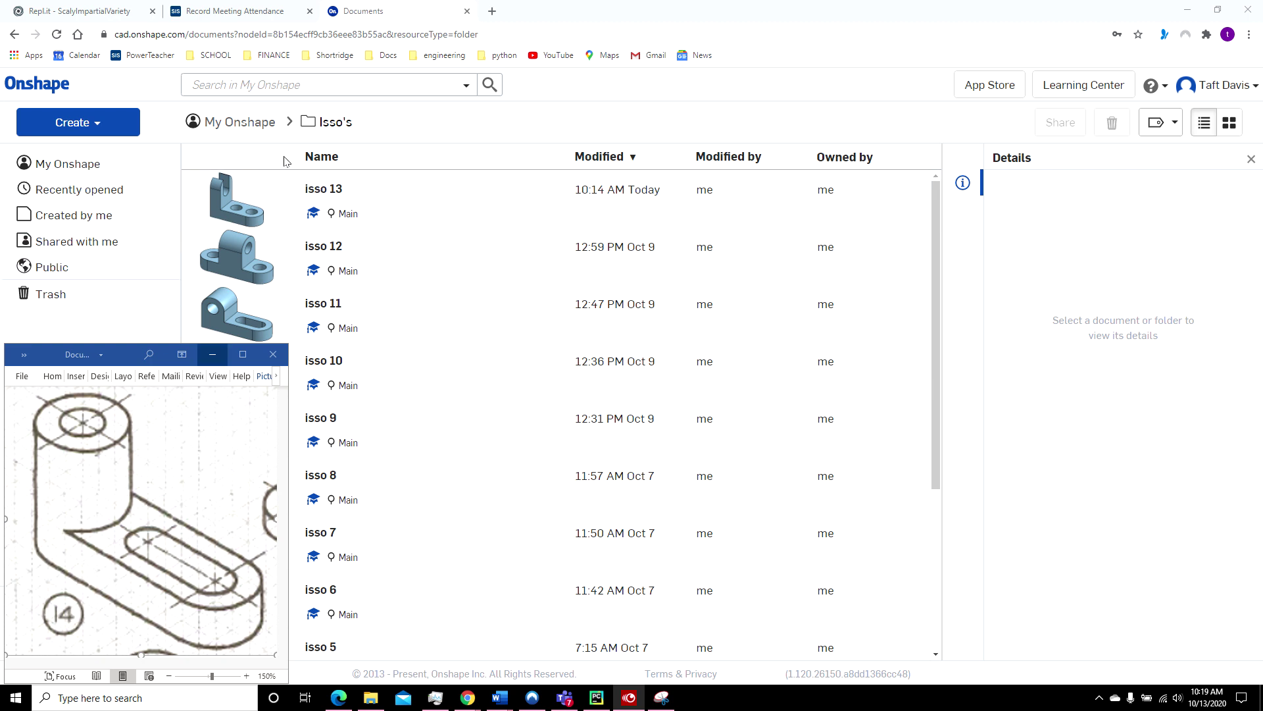
Create a new document named "isso 14" in the Isso's folder
{"action": "left_click", "coordinate": [91, 123]}
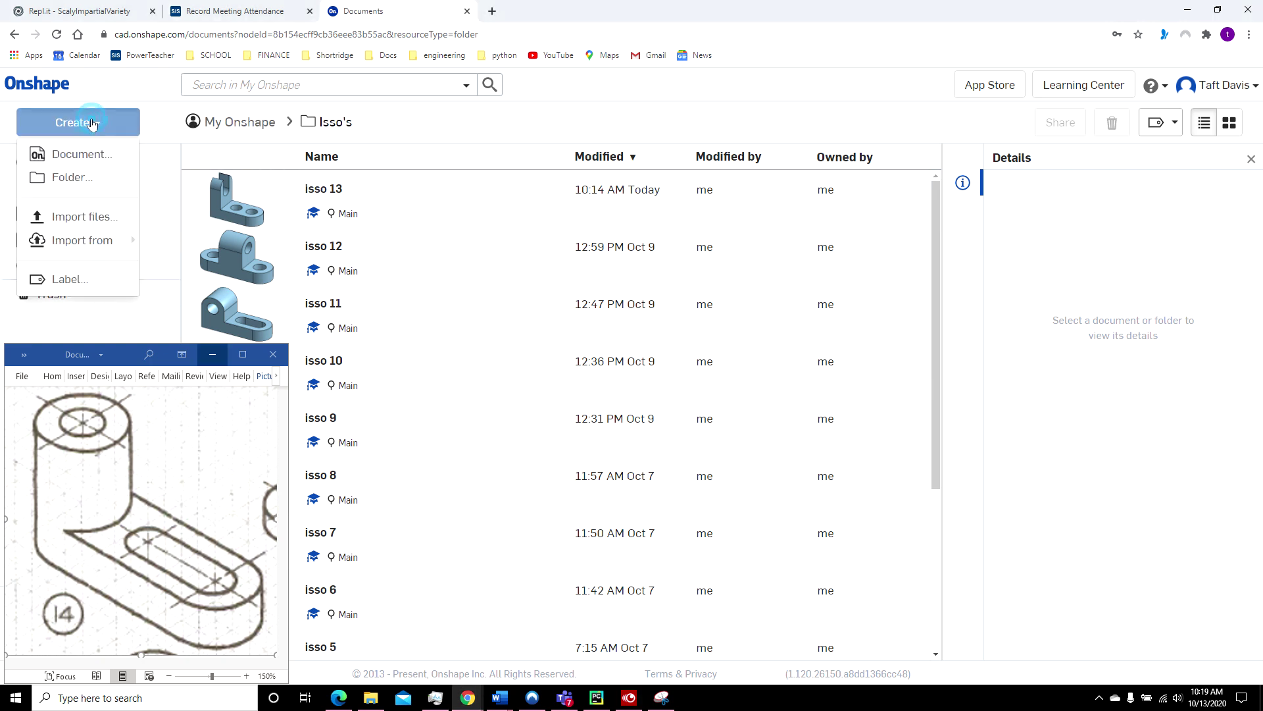
{"action": "left_click", "coordinate": [77, 154]}
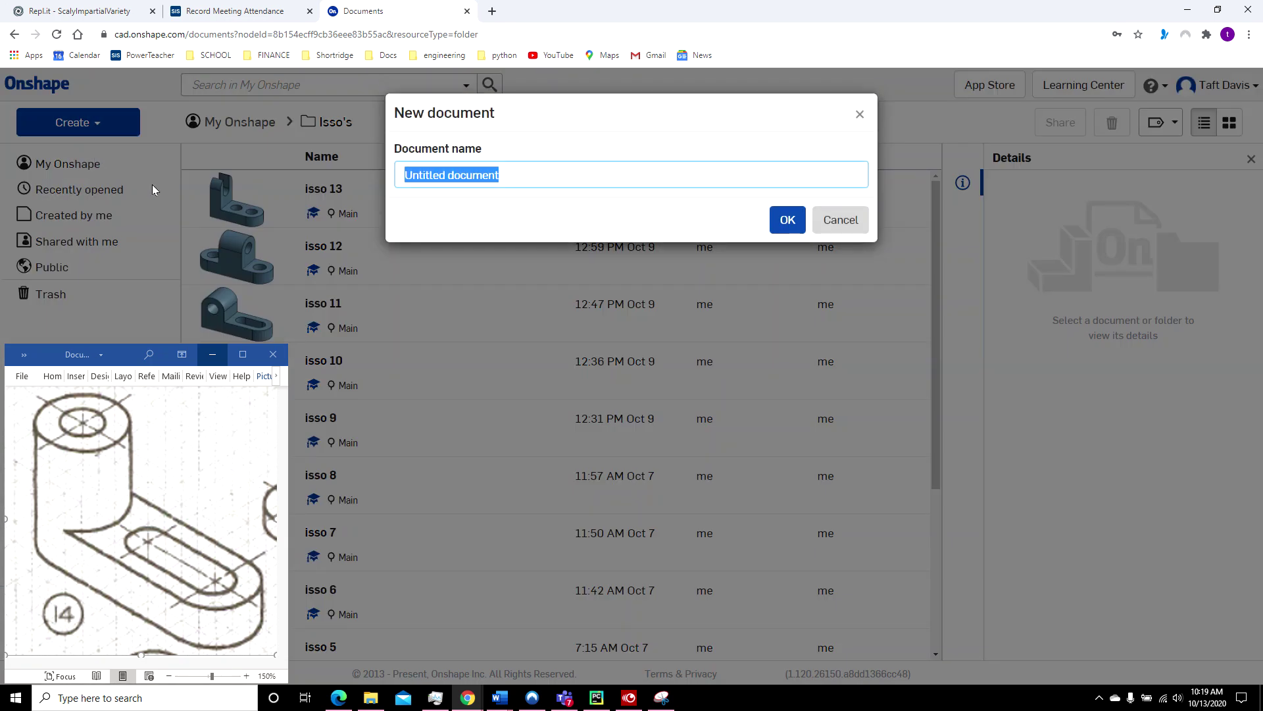
{"action": "type", "text": "isso 14"}
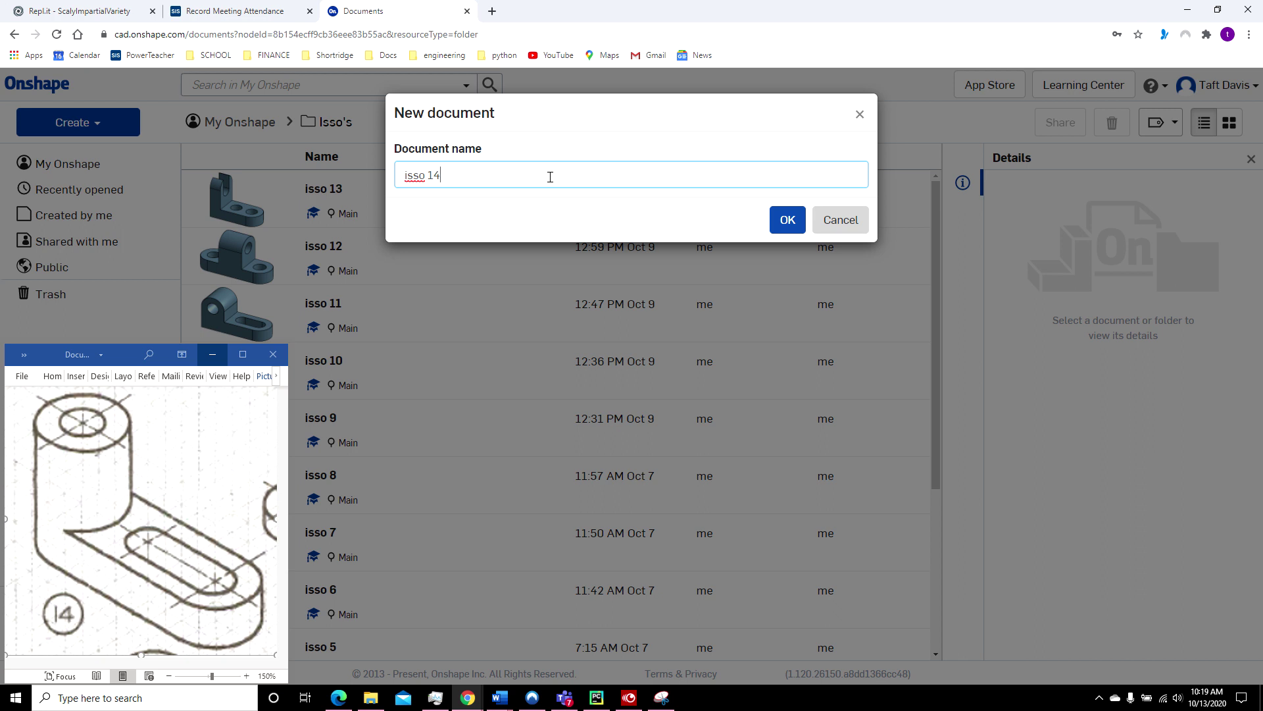
{"action": "key", "text": "Return"}
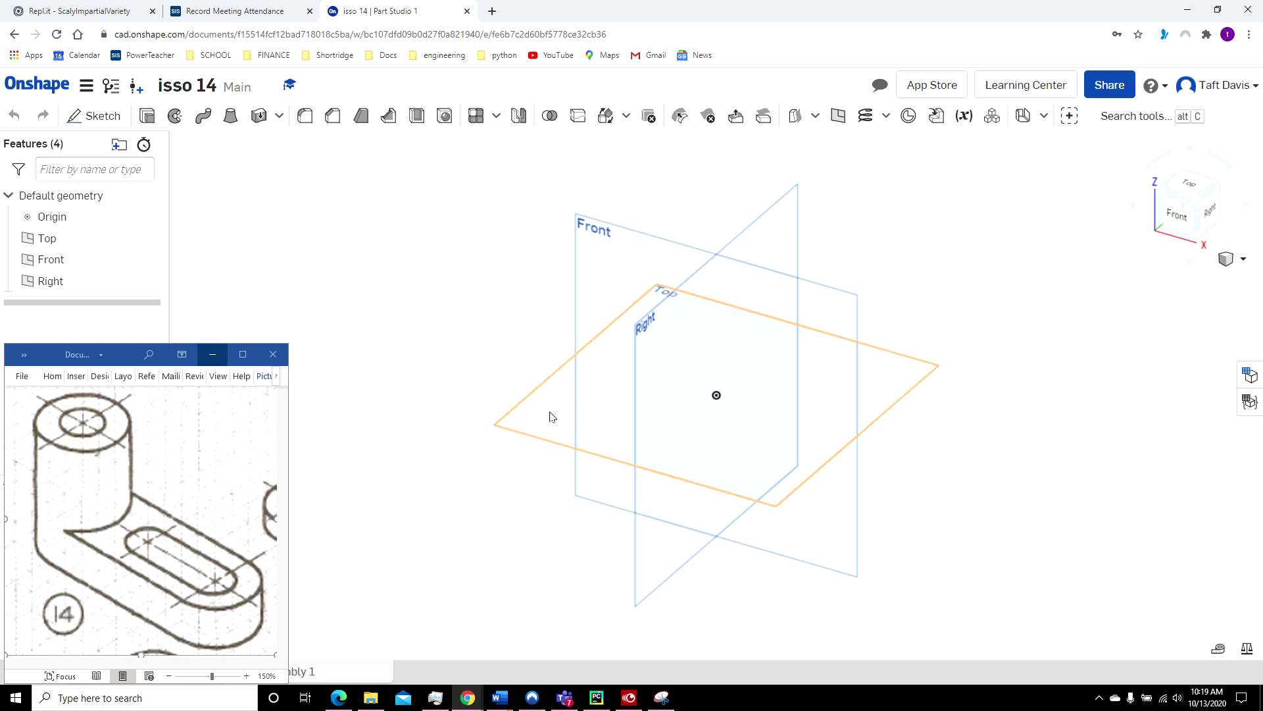
Start a sketch on the Top plane and hide the origin and the Top, Front and Right planes
{"action": "left_click", "coordinate": [550, 415]}
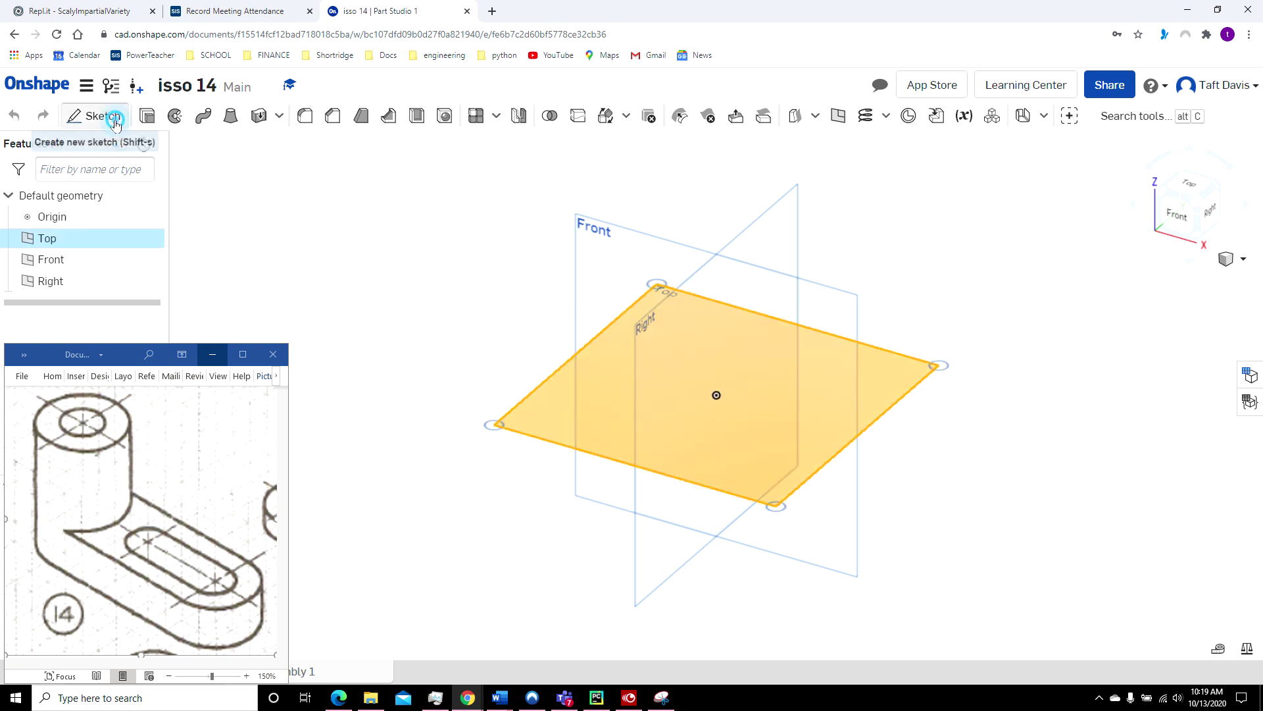
{"action": "left_click", "coordinate": [117, 121]}
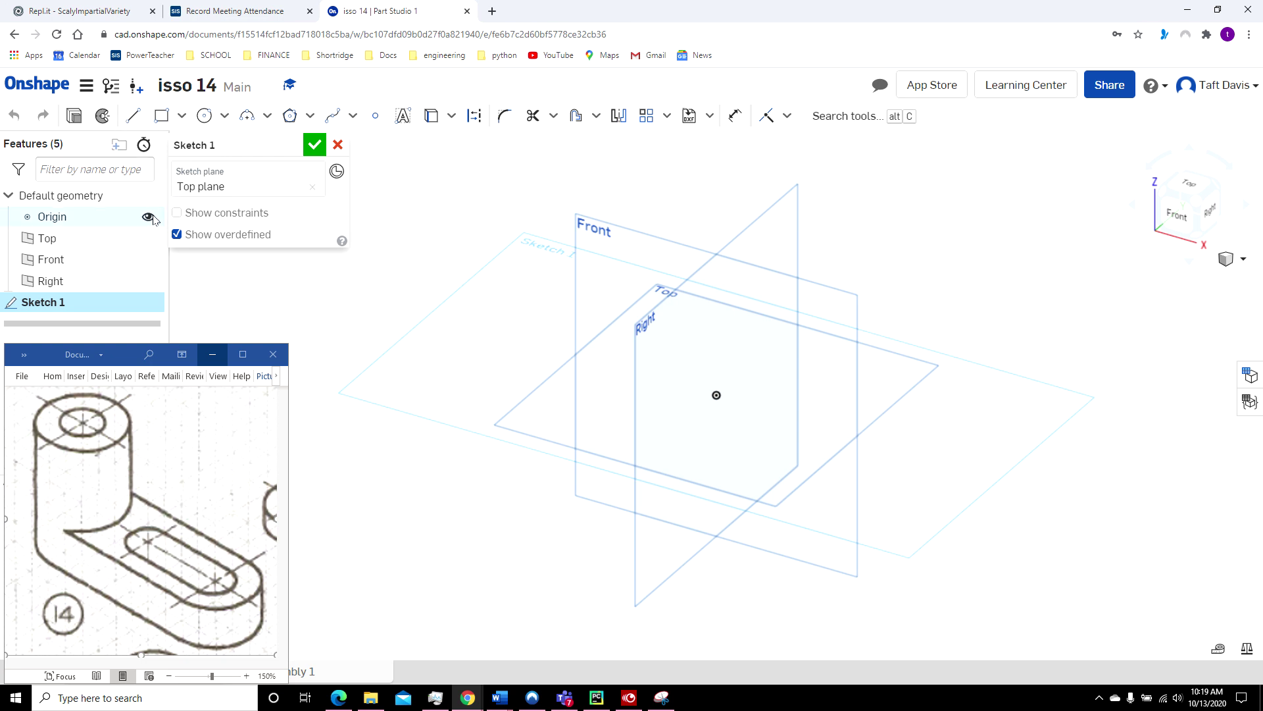
{"action": "left_click", "coordinate": [150, 217]}
{"action": "left_click", "coordinate": [148, 238]}
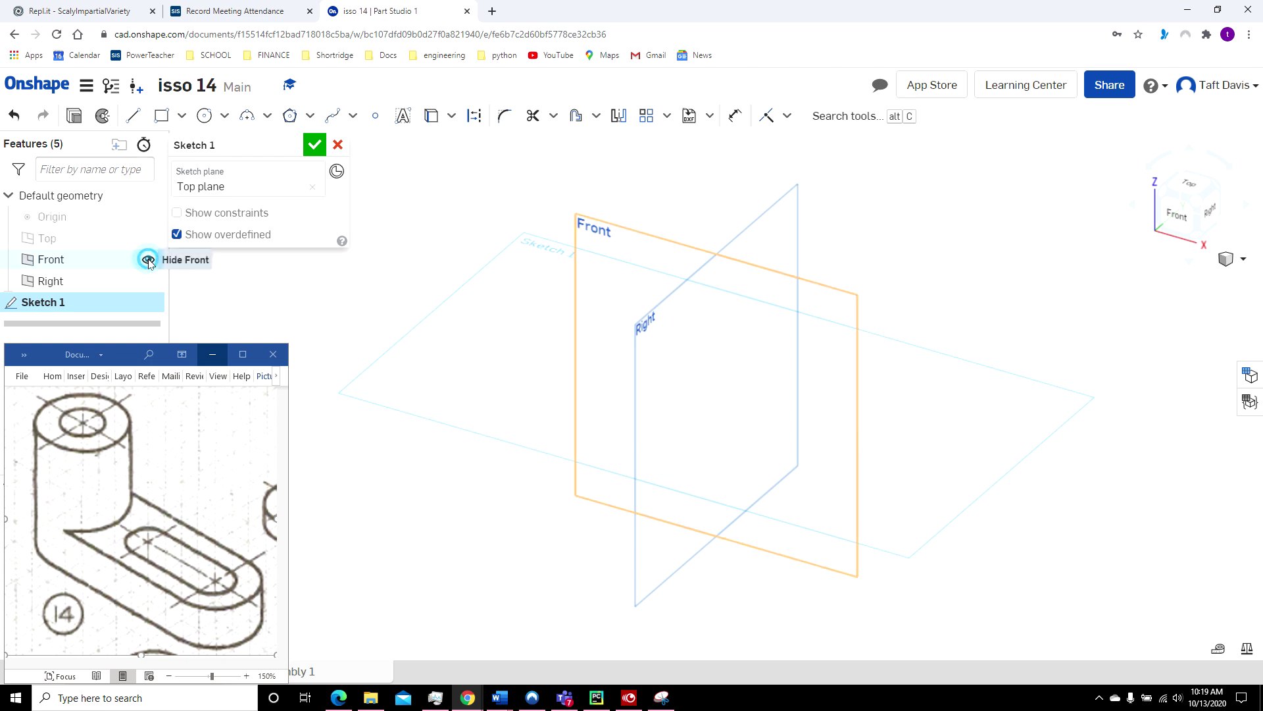
{"action": "left_click", "coordinate": [147, 260]}
{"action": "left_click", "coordinate": [148, 281]}
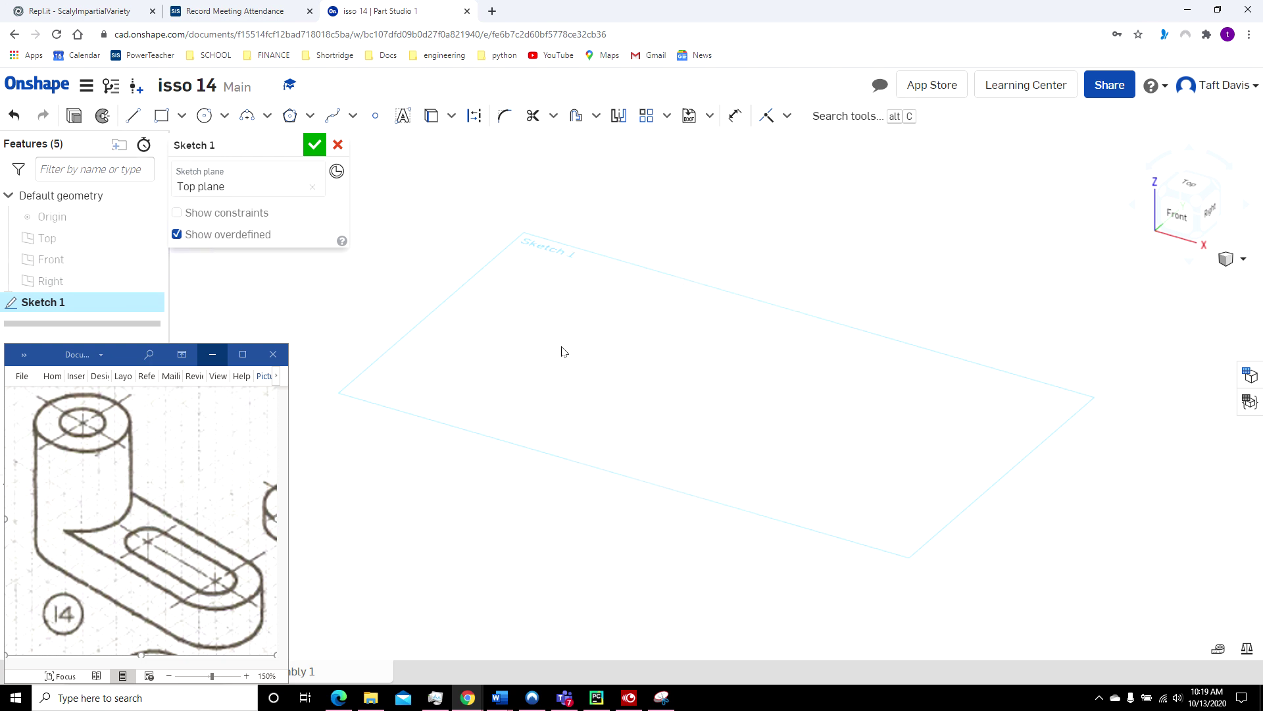
Sketch a corner rectangle for the base, 12 in long and 4 in wide
{"action": "left_click", "coordinate": [1191, 184]}
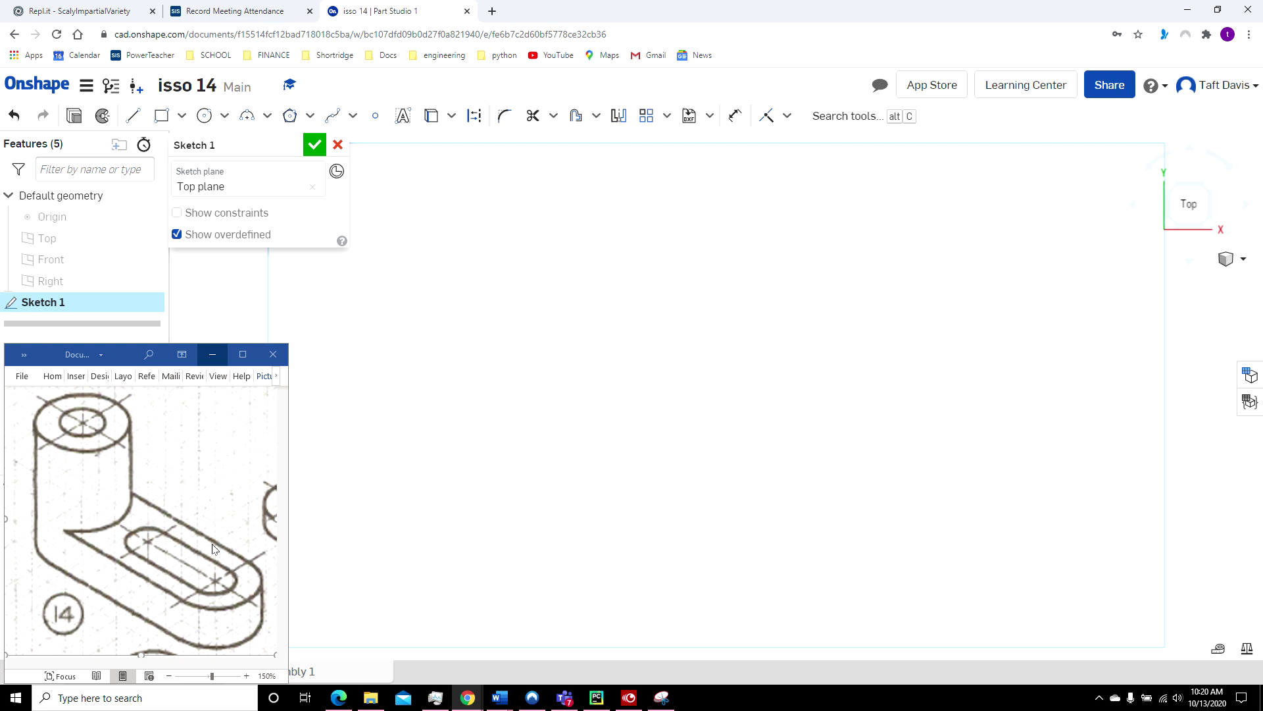
{"action": "left_click", "coordinate": [160, 119]}
{"action": "left_click", "coordinate": [944, 509]}
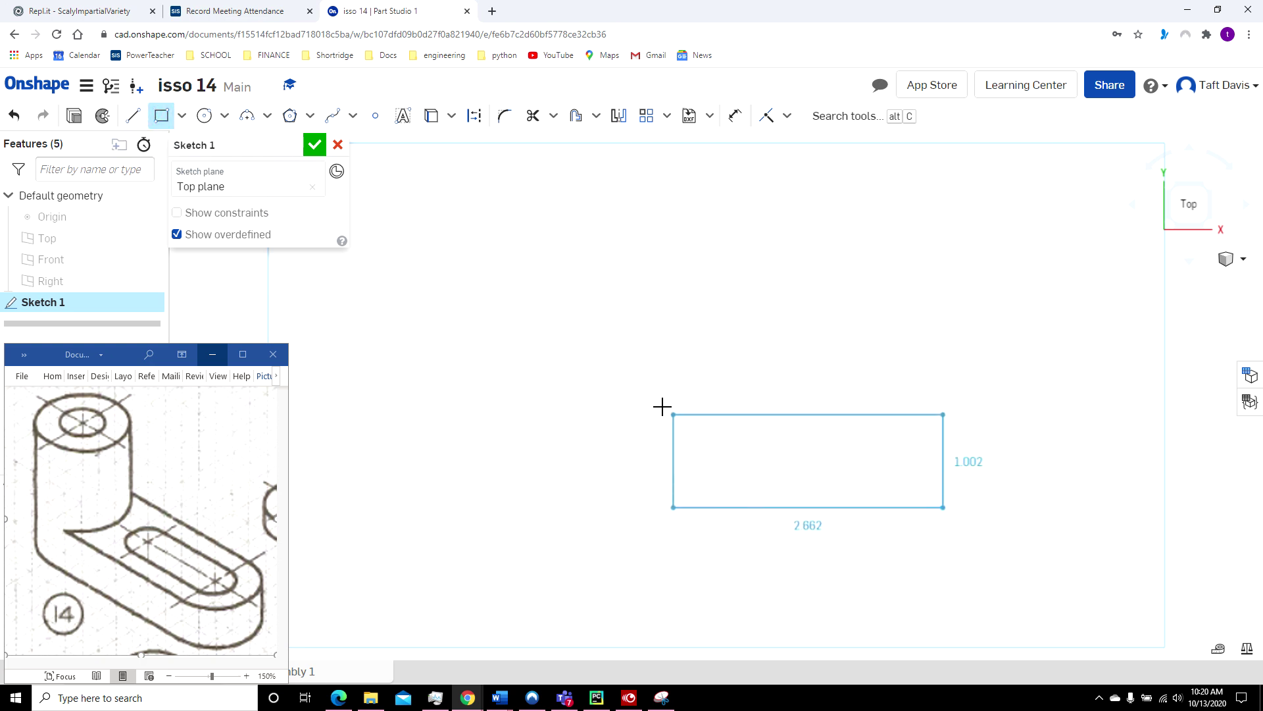
{"action": "left_click", "coordinate": [441, 300]}
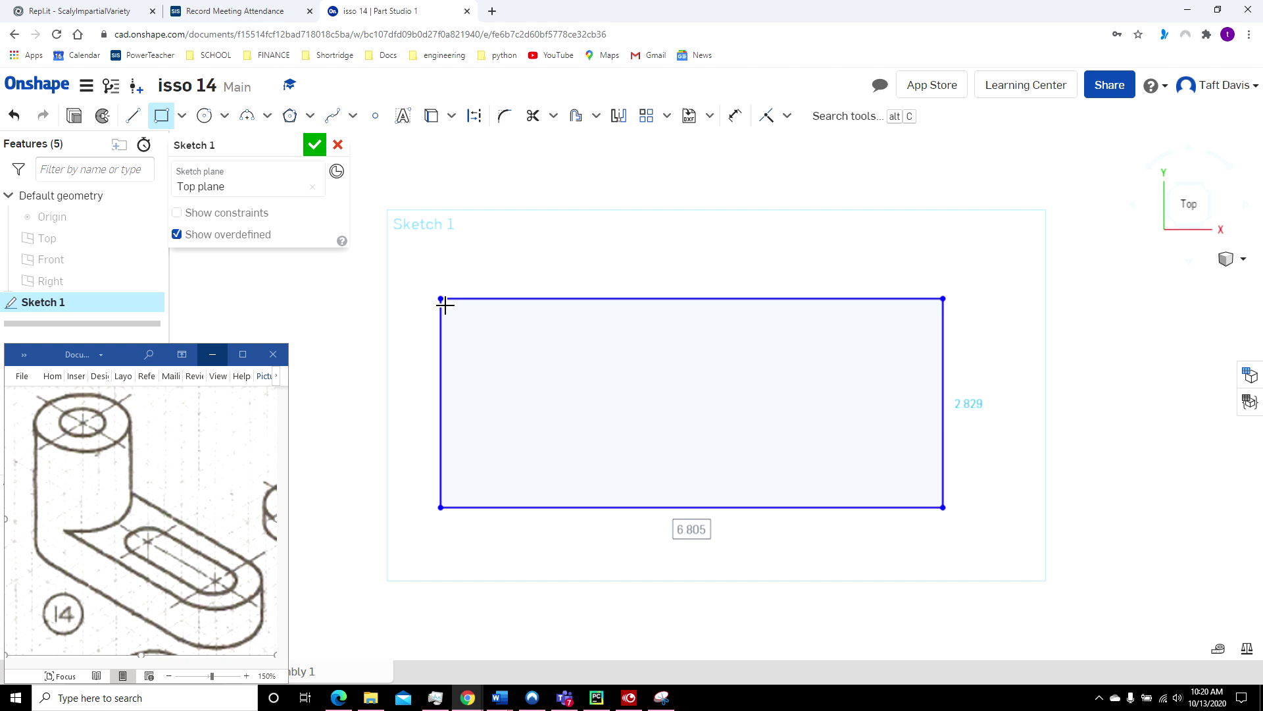
{"action": "type", "text": "12"}
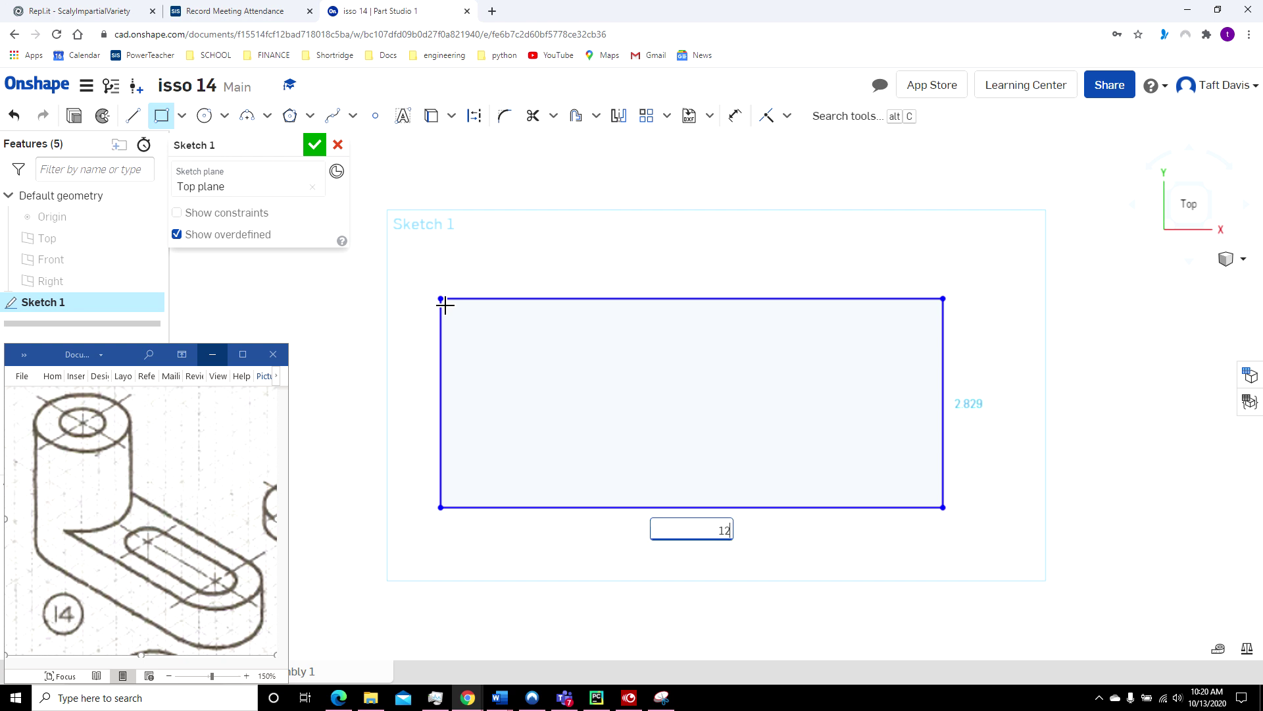
{"action": "key", "text": "Return"}
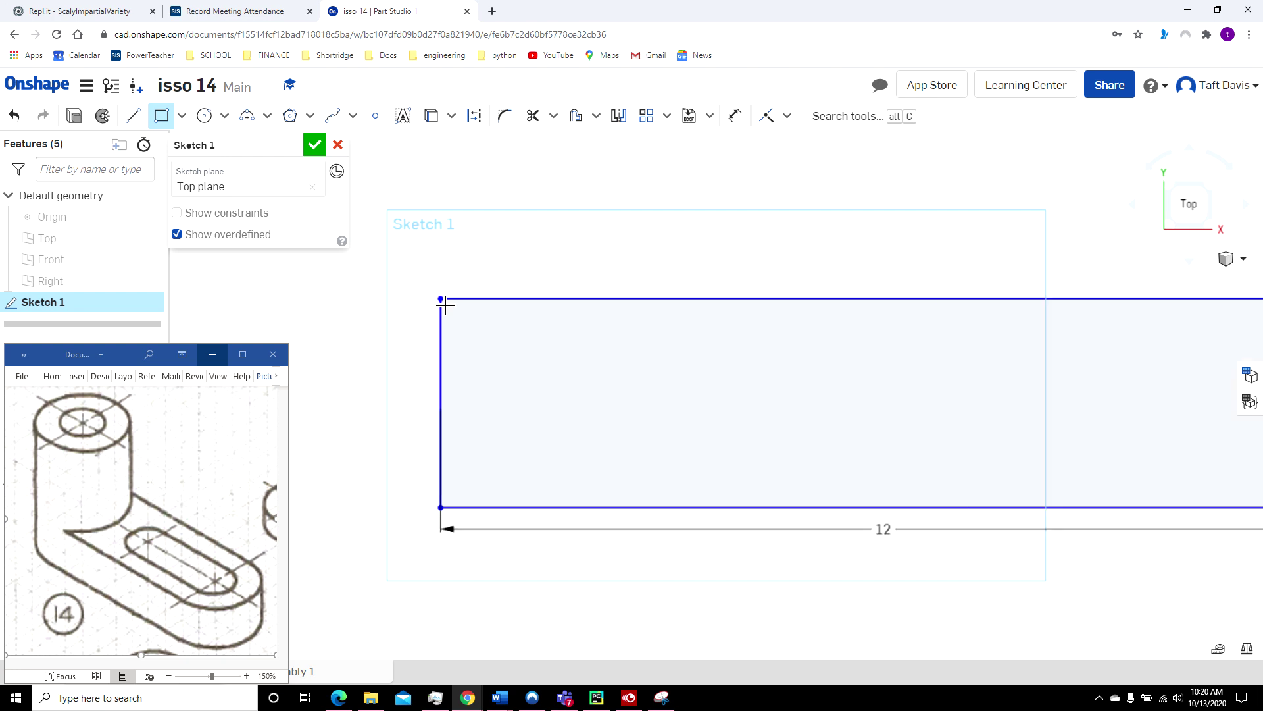
{"action": "scroll", "coordinate": [445, 305], "scroll_direction": "down", "scroll_amount": 3}
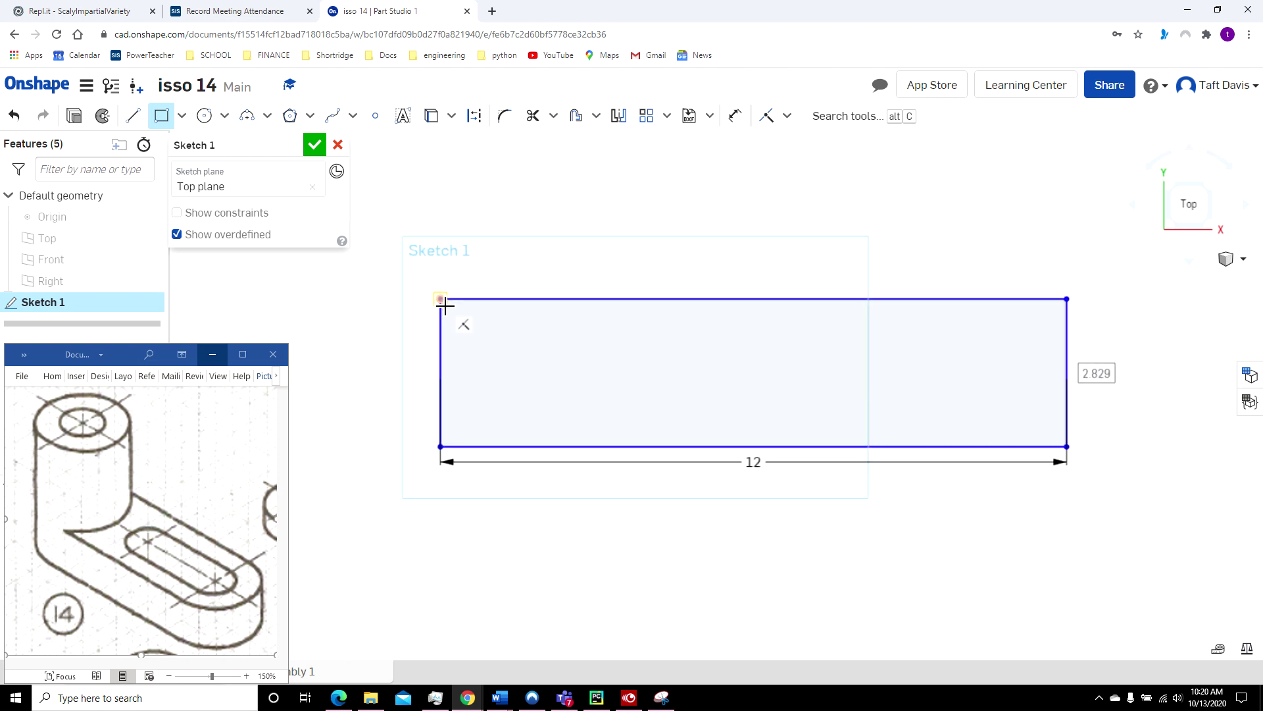
{"action": "type", "text": "4"}
{"action": "key", "text": "Return"}
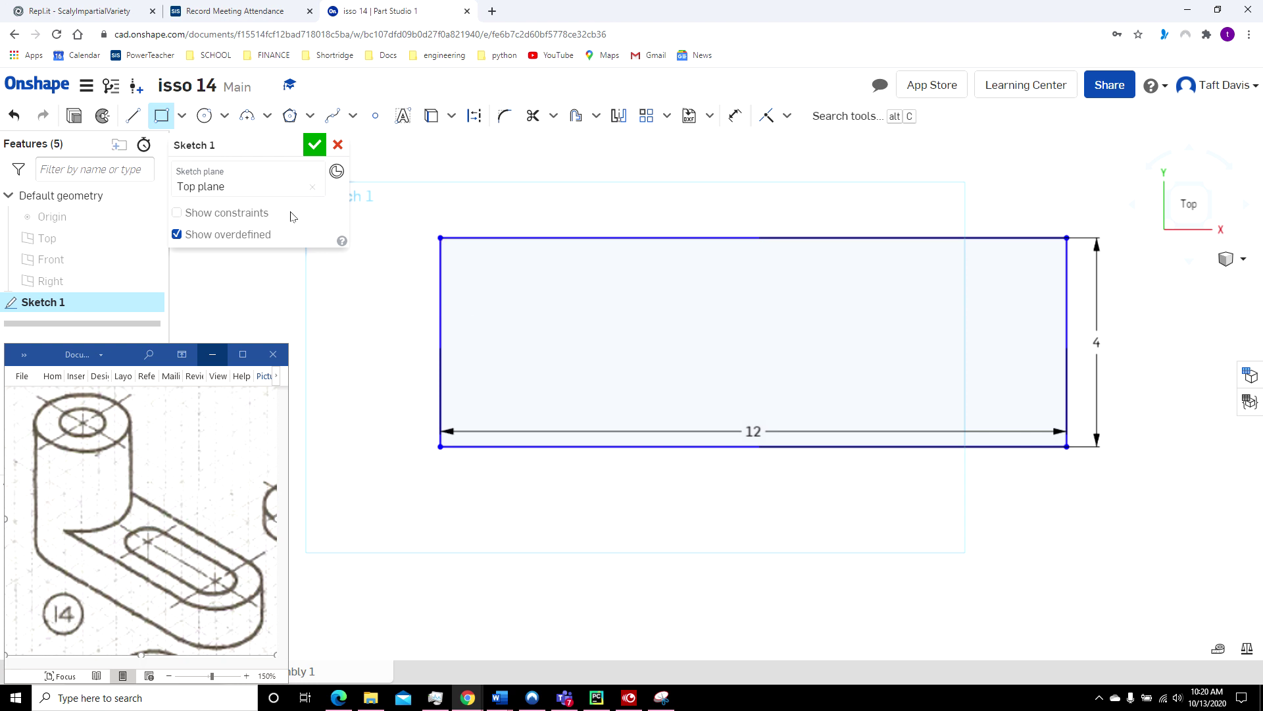
Extrude the rectangle as a new solid with a blind depth of 2 in
{"action": "left_click", "coordinate": [74, 116]}
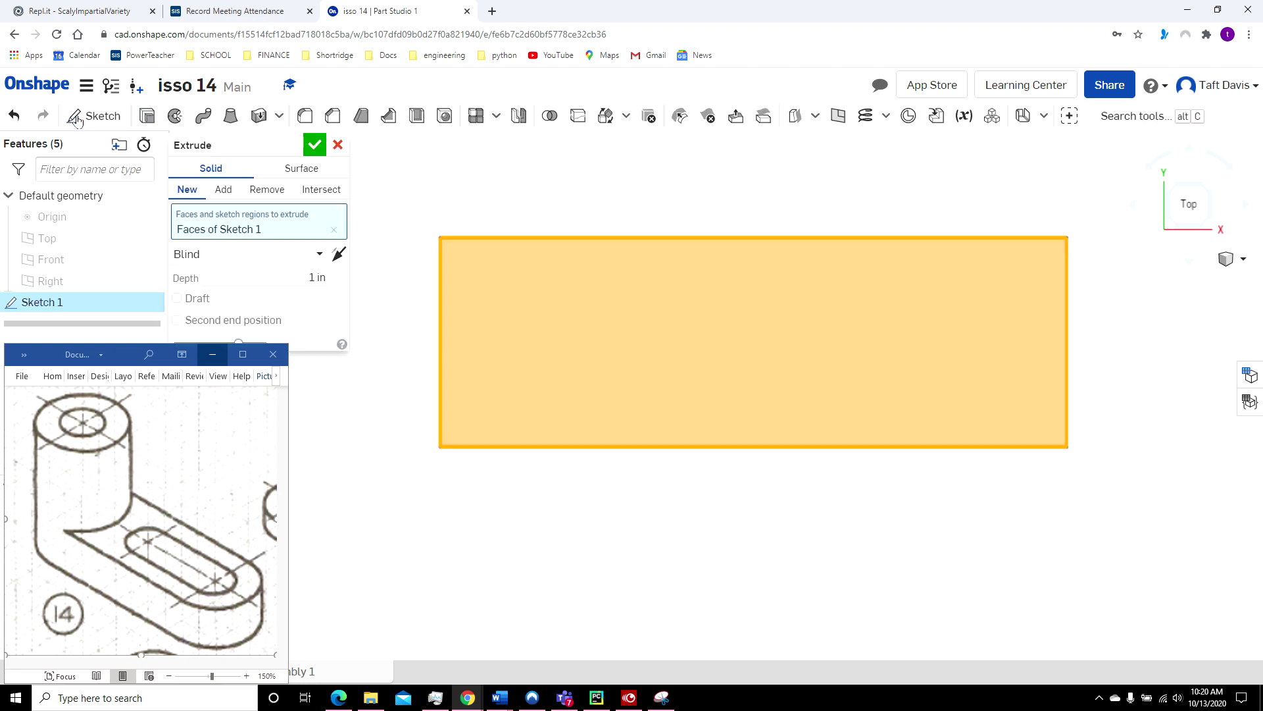
{"action": "left_click", "coordinate": [311, 277]}
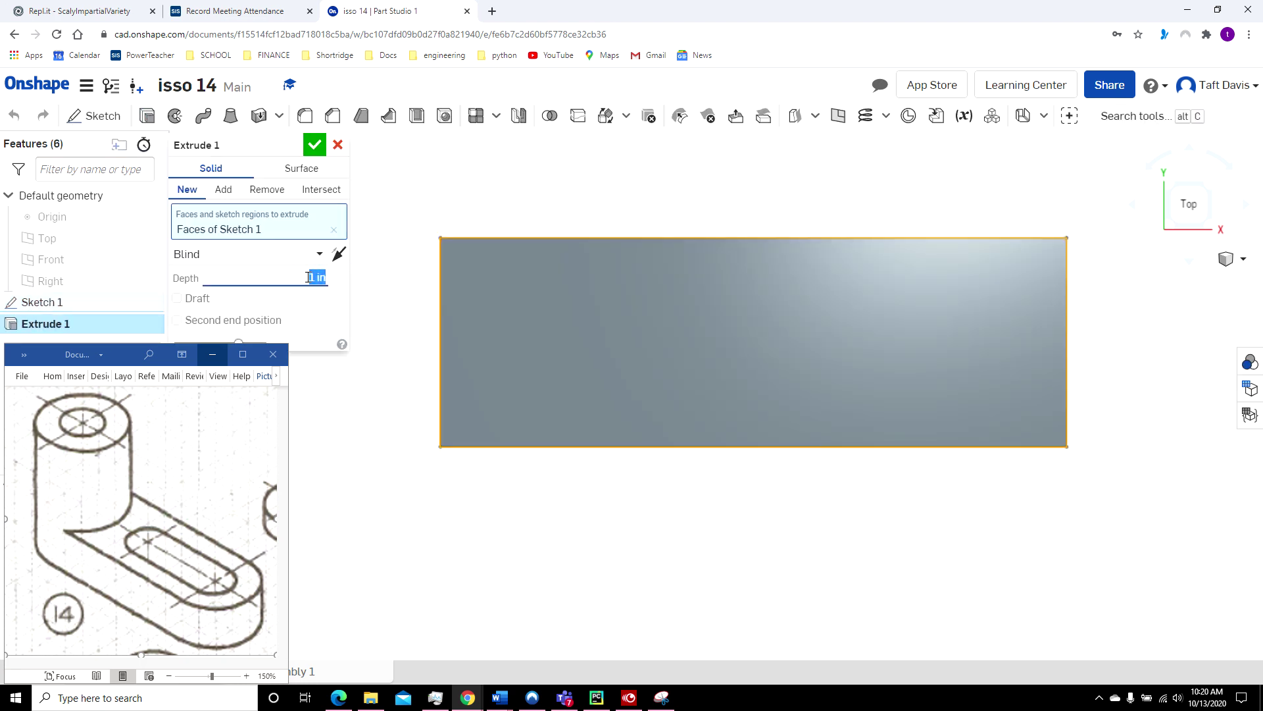
{"action": "type", "text": "2"}
{"action": "key", "text": "Return"}
{"action": "left_click", "coordinate": [315, 145]}
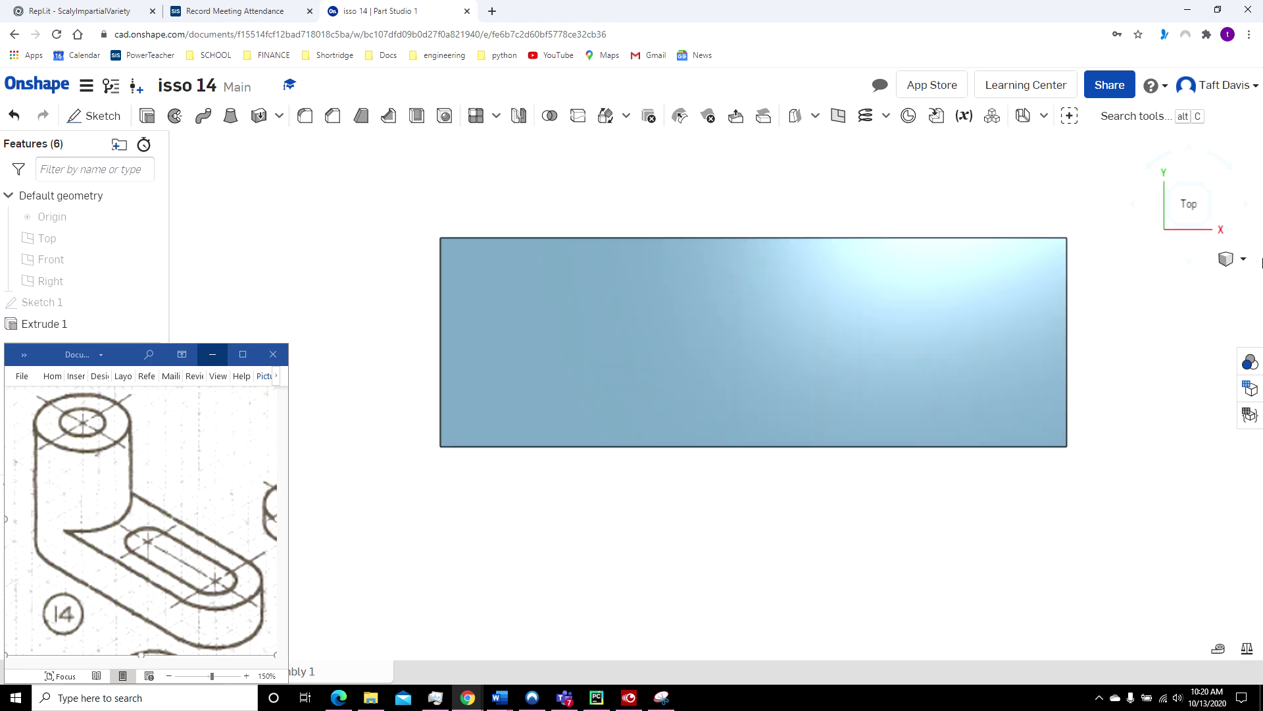
Try a 2 in radius fillet on the block's long front face and undo the radius and face selection
{"action": "left_click", "coordinate": [1240, 264]}
{"action": "left_click", "coordinate": [1225, 281]}
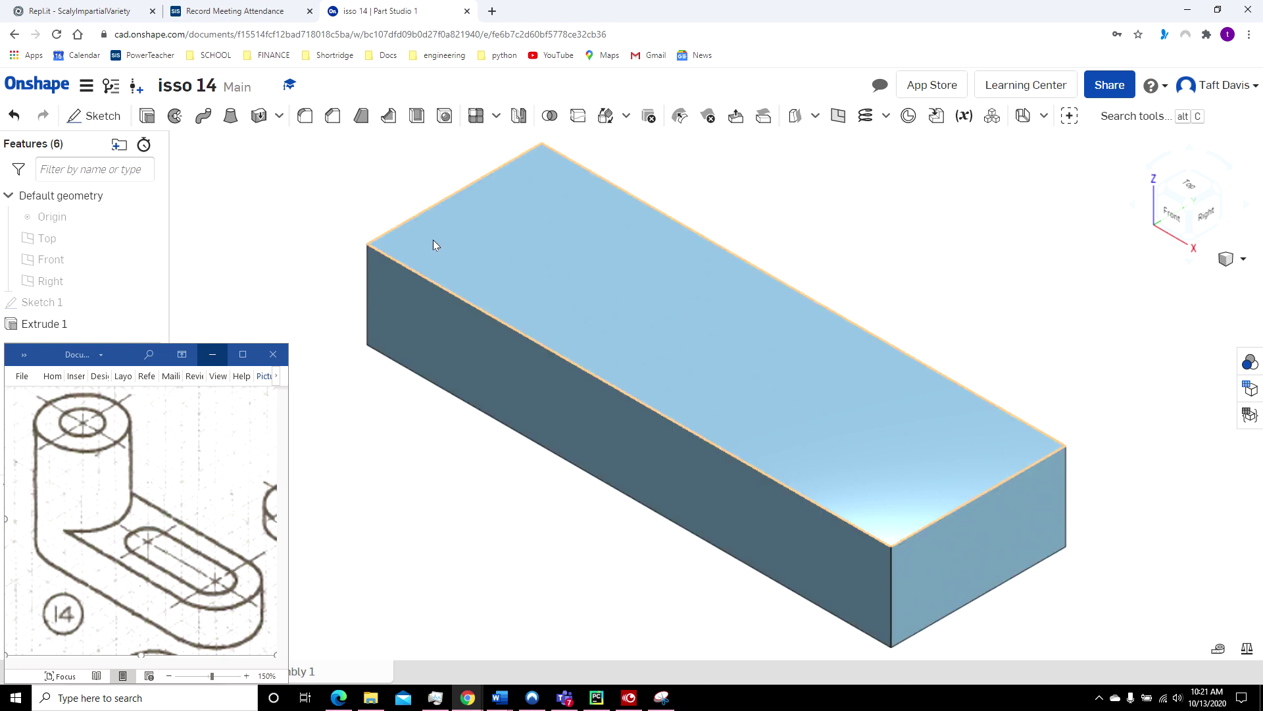
{"action": "left_click", "coordinate": [305, 117]}
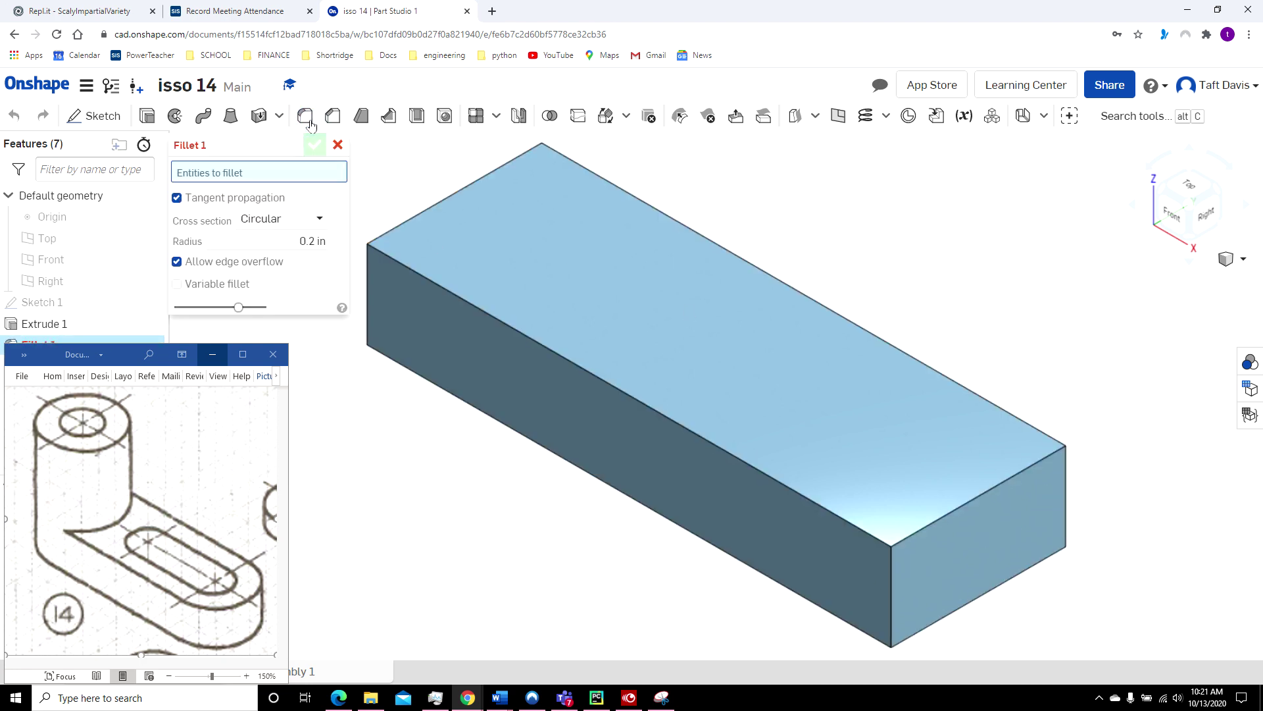
{"action": "left_click", "coordinate": [314, 241]}
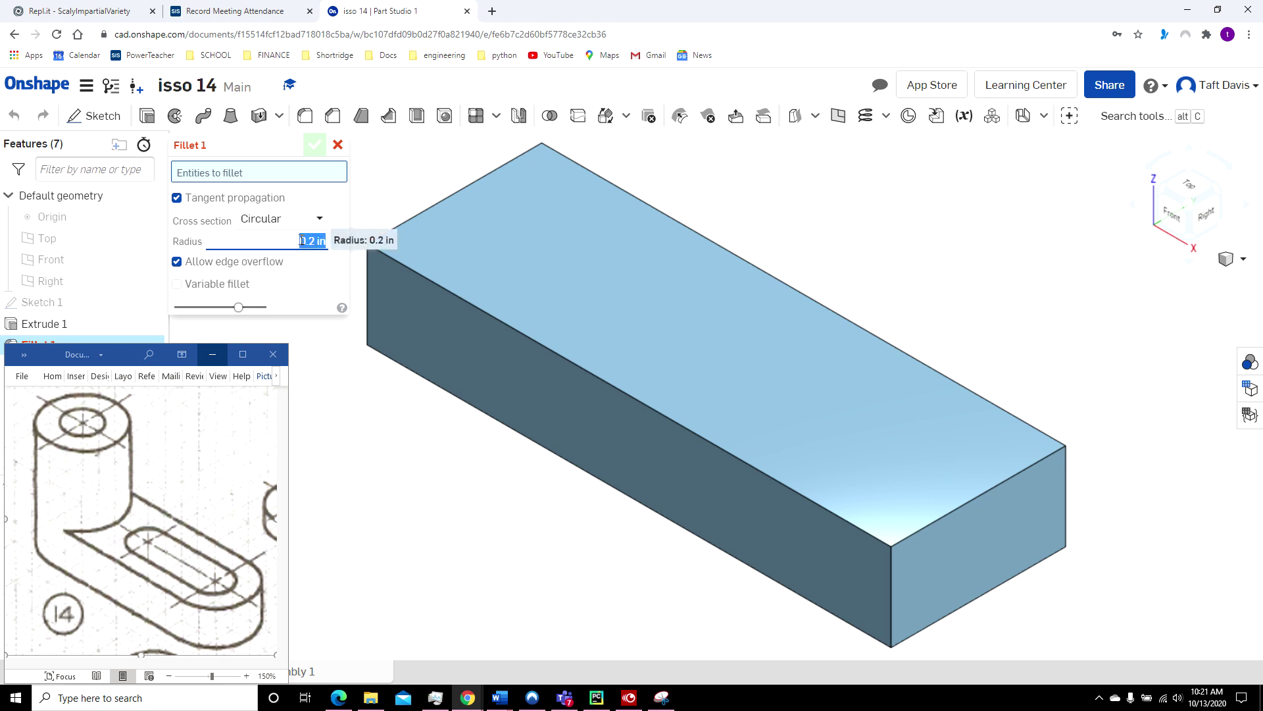
{"action": "type", "text": "2"}
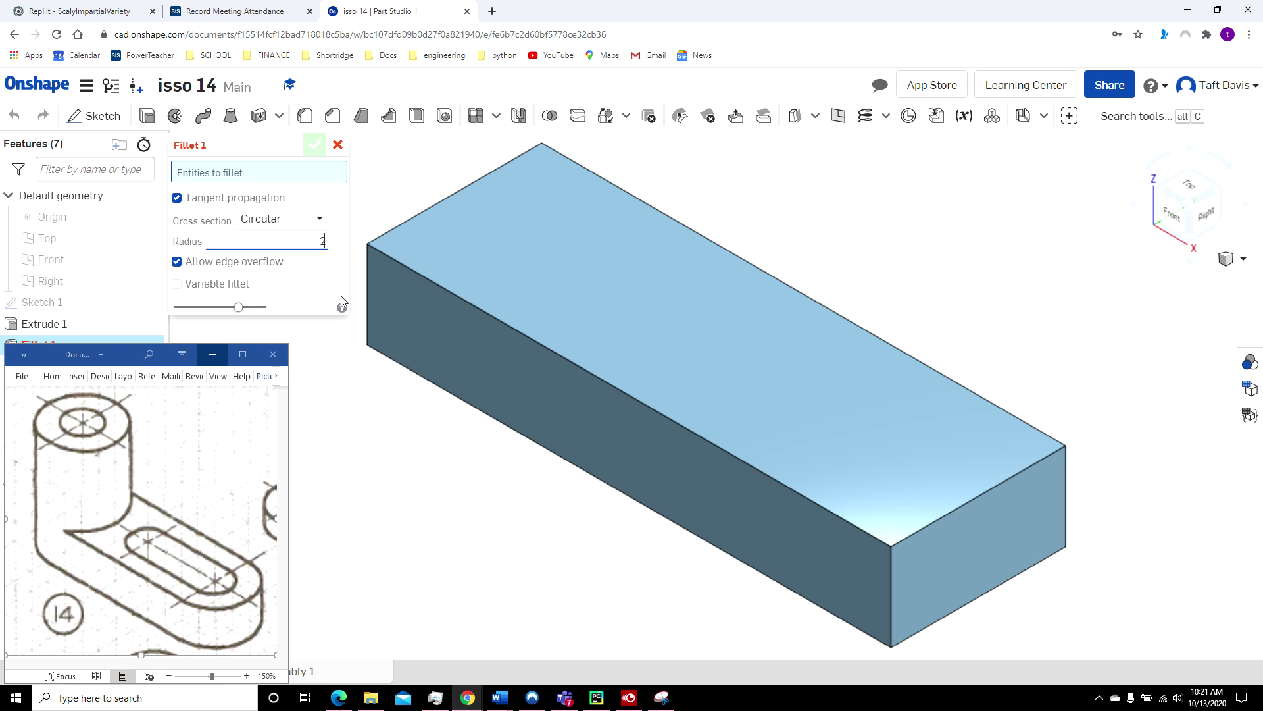
{"action": "left_click", "coordinate": [371, 290]}
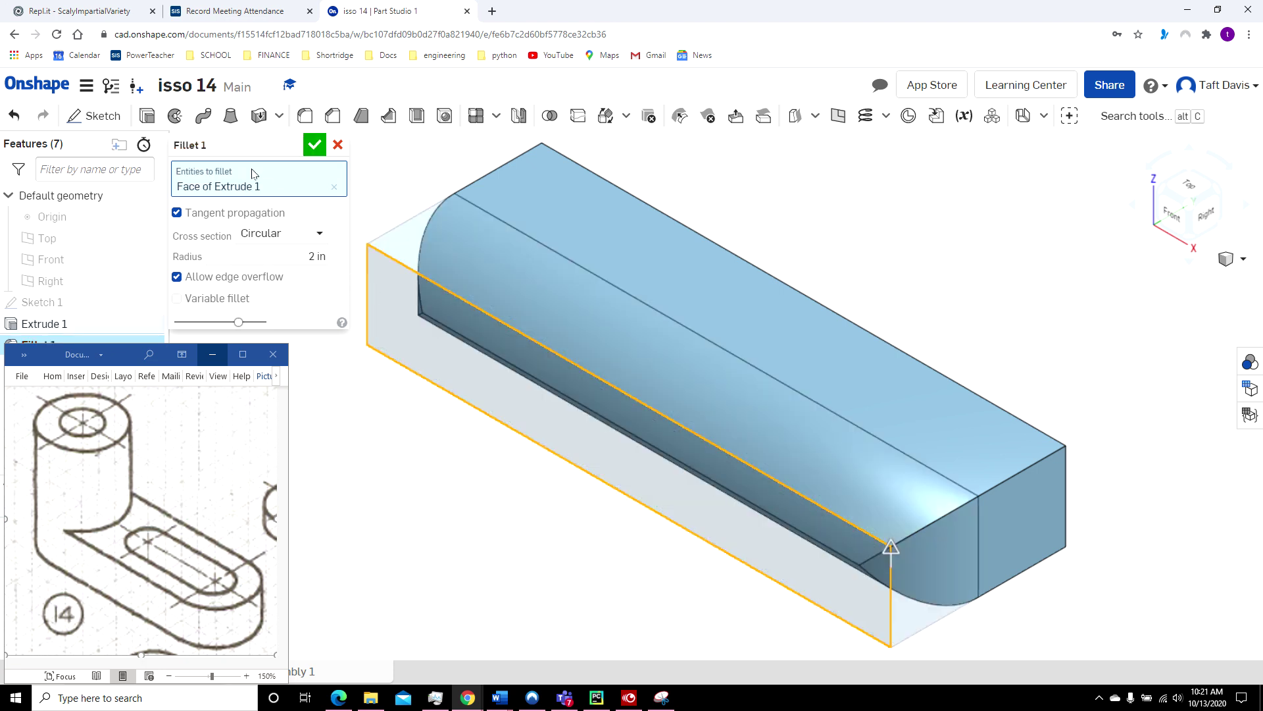
{"action": "left_click", "coordinate": [14, 117]}
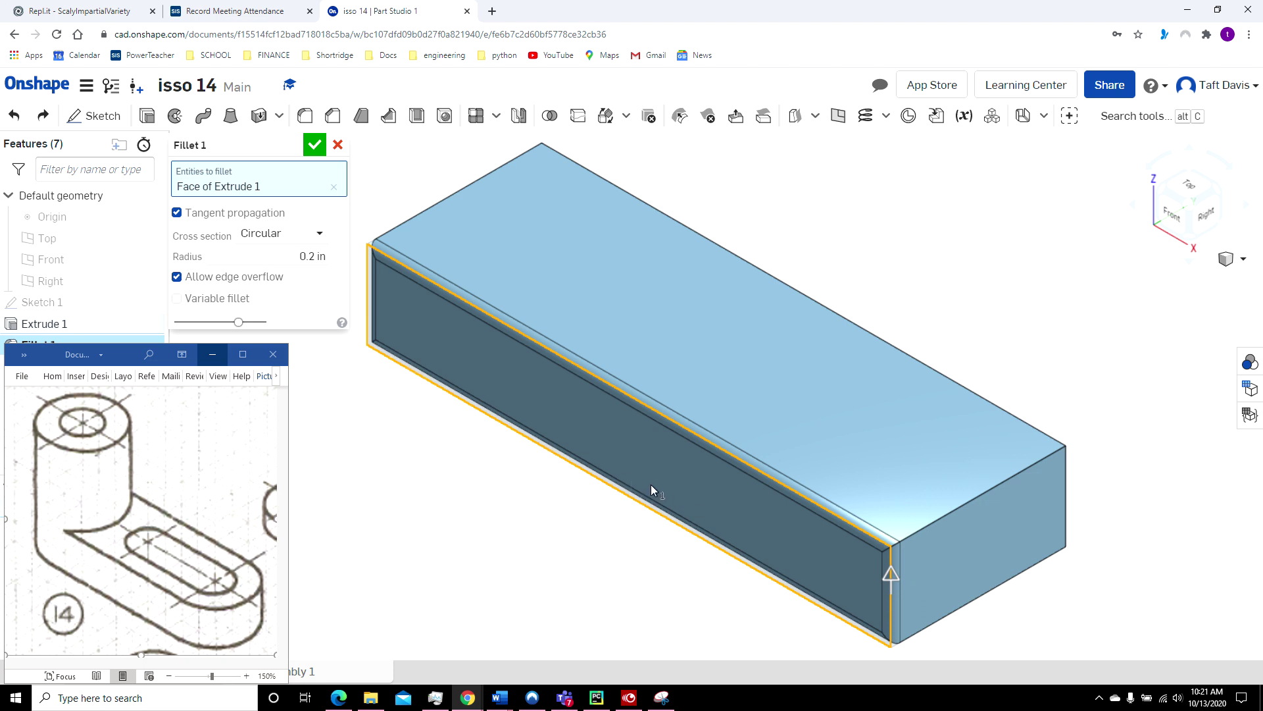
{"action": "left_click", "coordinate": [14, 117]}
Fillet all four vertical corner edges of the block with a 2 in radius
{"action": "left_click", "coordinate": [310, 241]}
{"action": "type", "text": "2"}
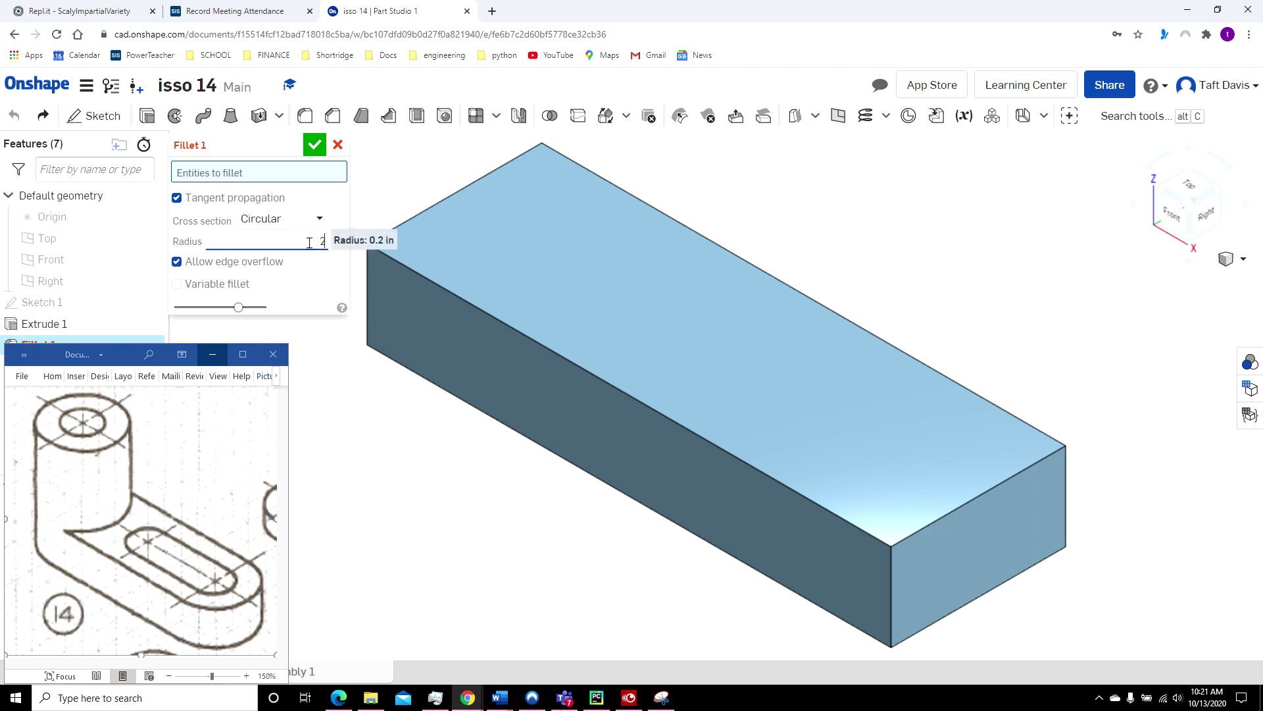
{"action": "left_click", "coordinate": [366, 287]}
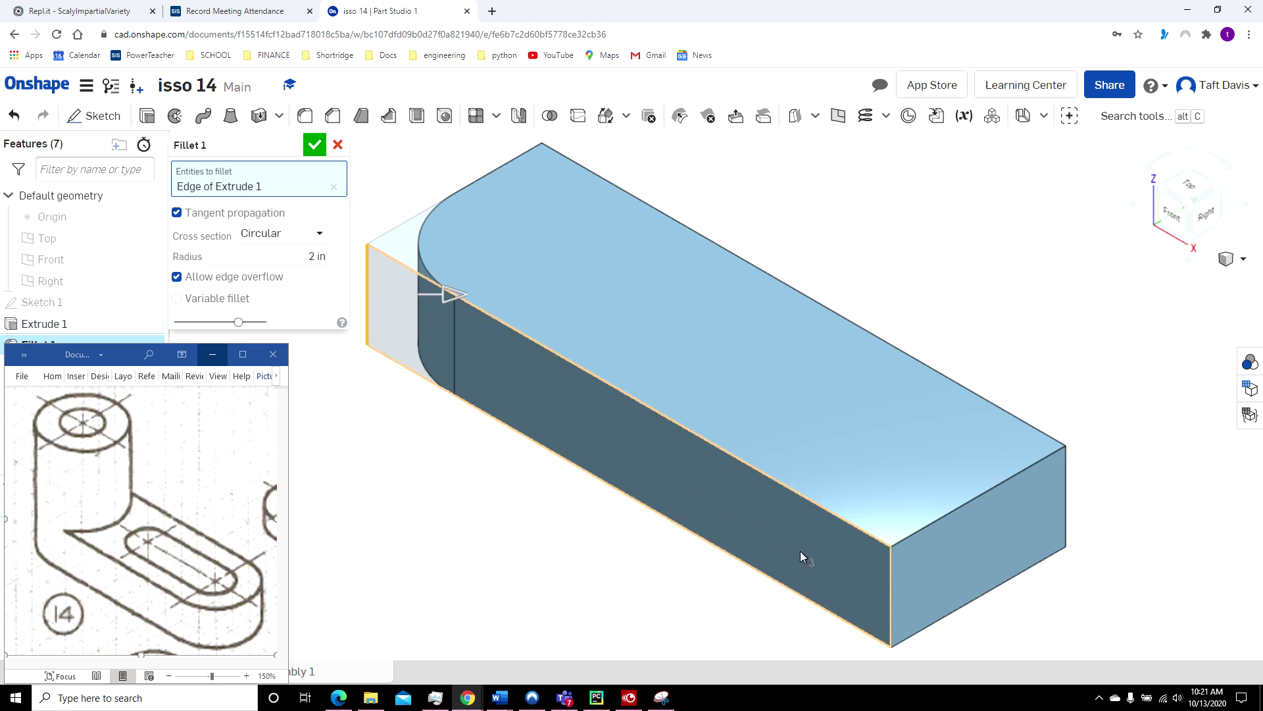
{"action": "left_click", "coordinate": [889, 579]}
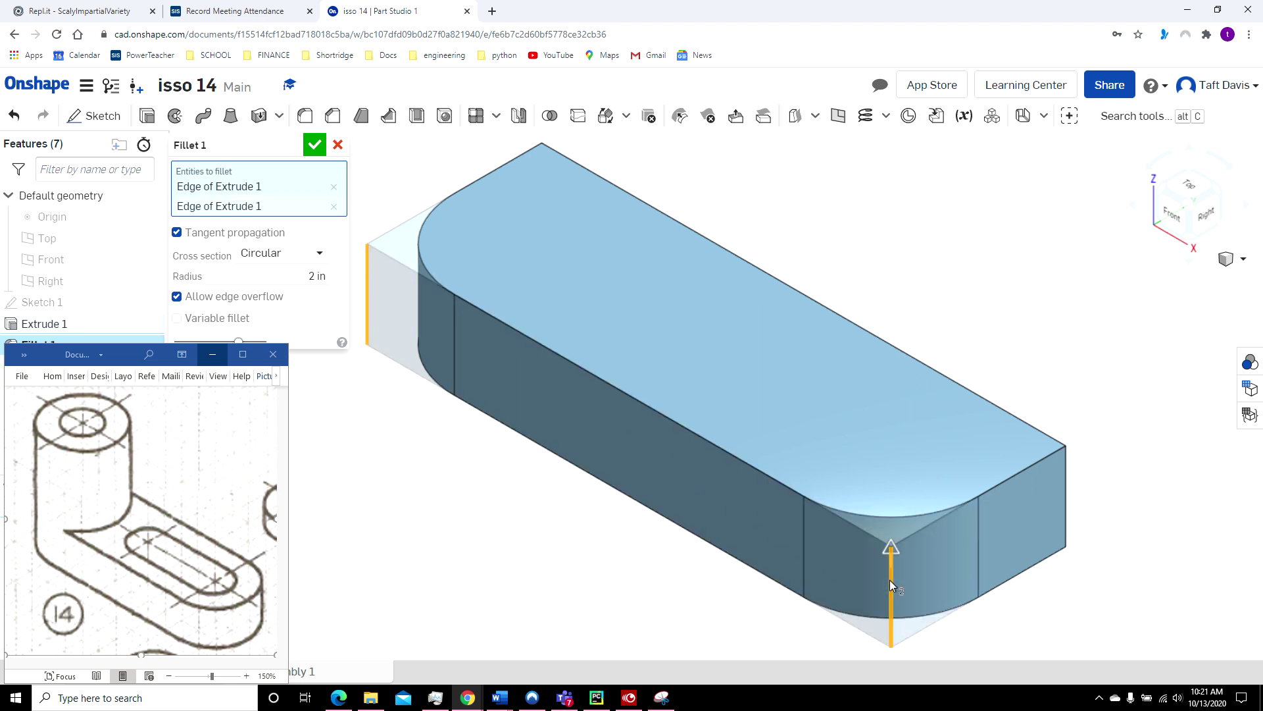
{"action": "left_click", "coordinate": [1063, 495]}
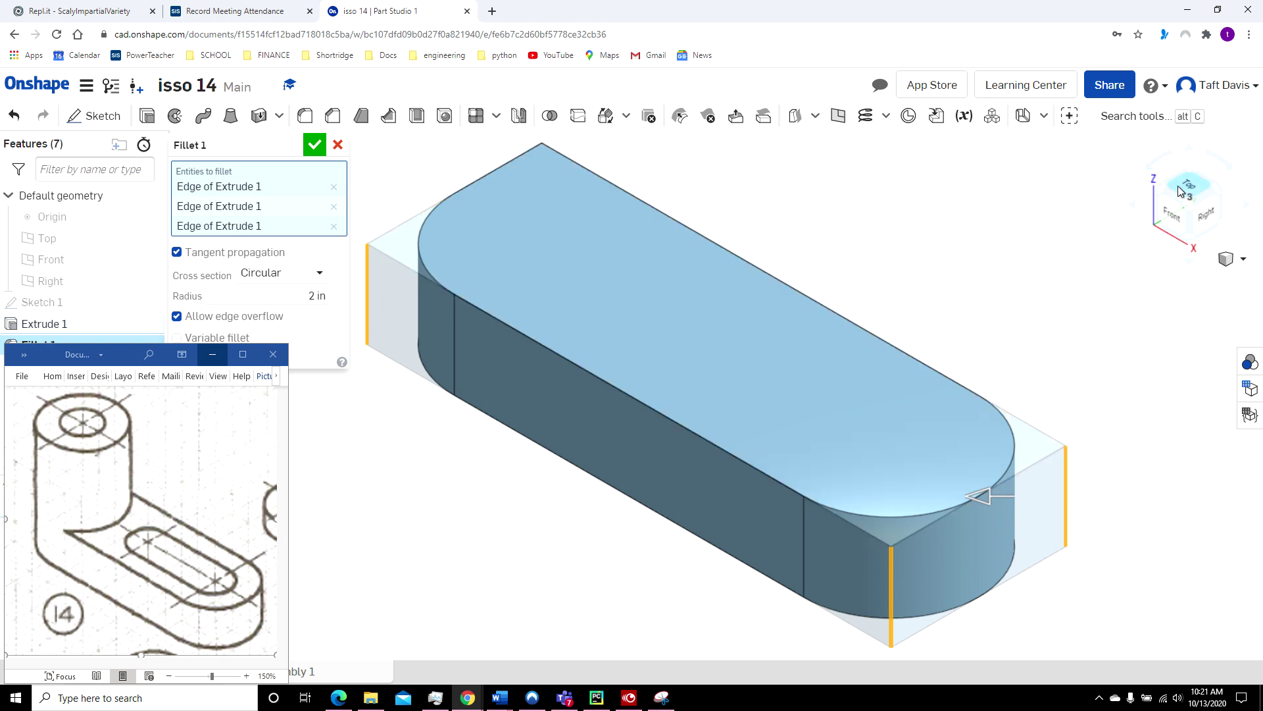
{"action": "left_click", "coordinate": [1223, 160]}
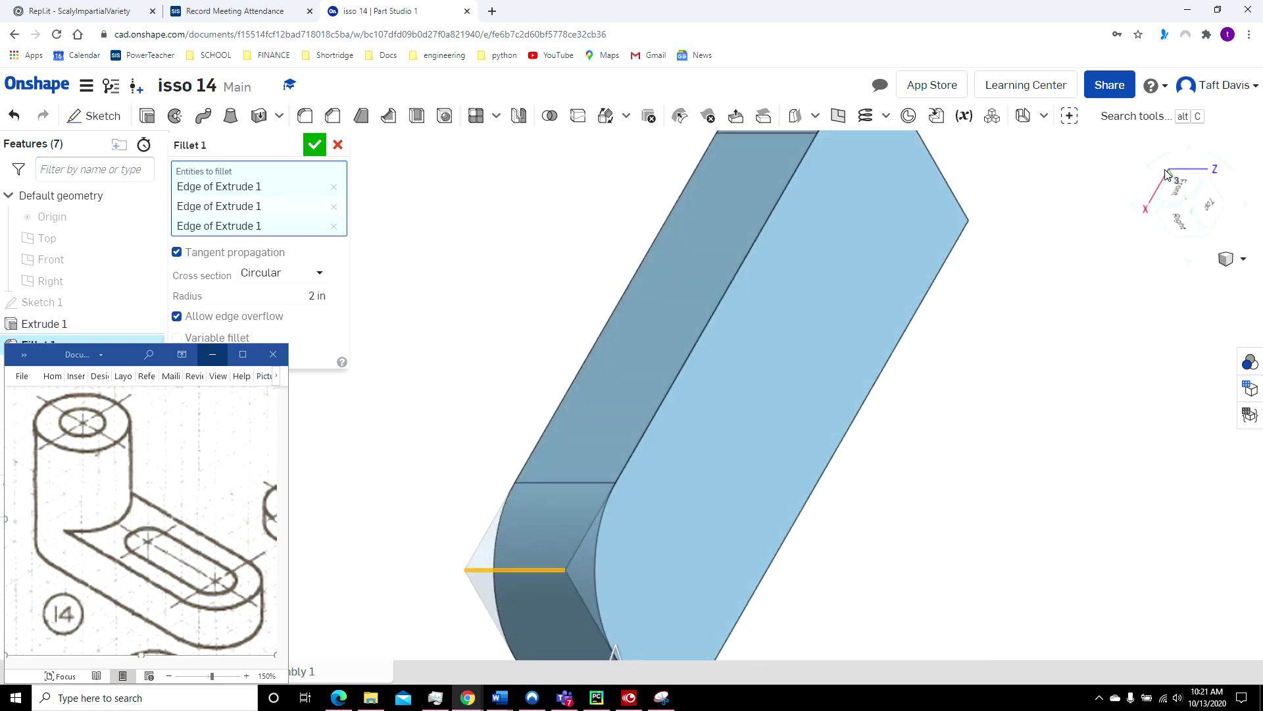
{"action": "left_click", "coordinate": [1184, 152]}
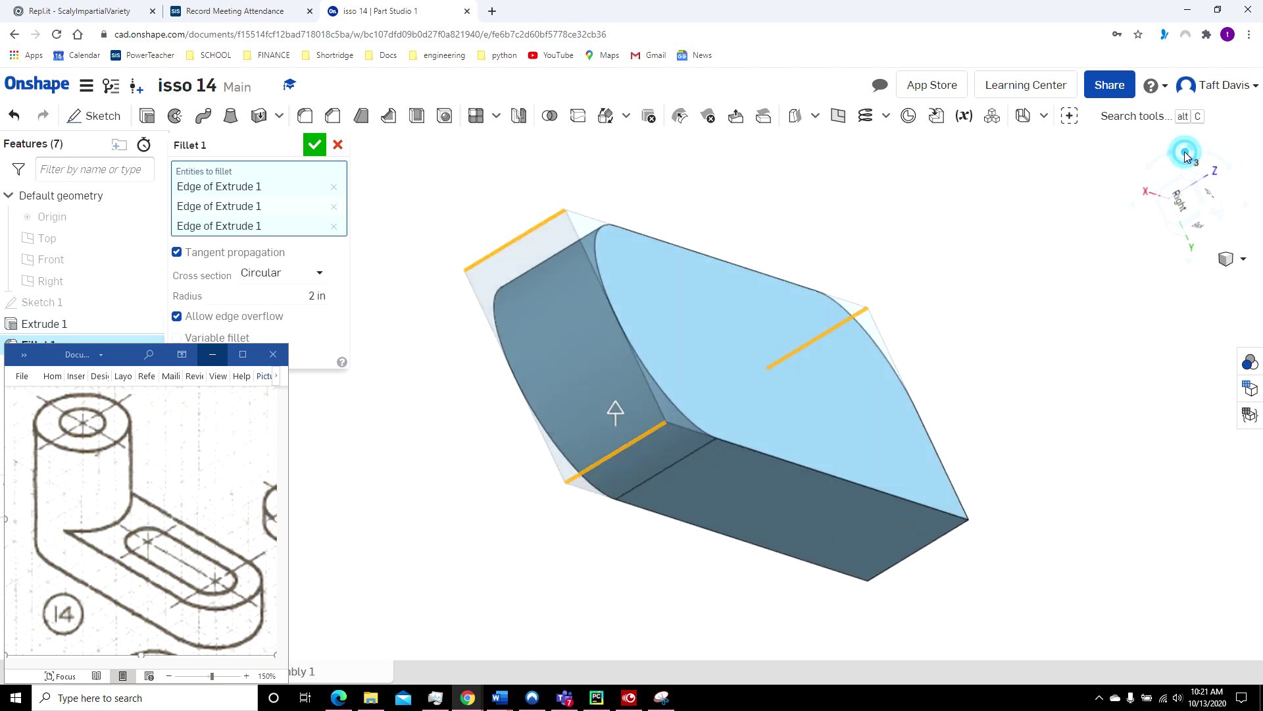
{"action": "left_click", "coordinate": [947, 605]}
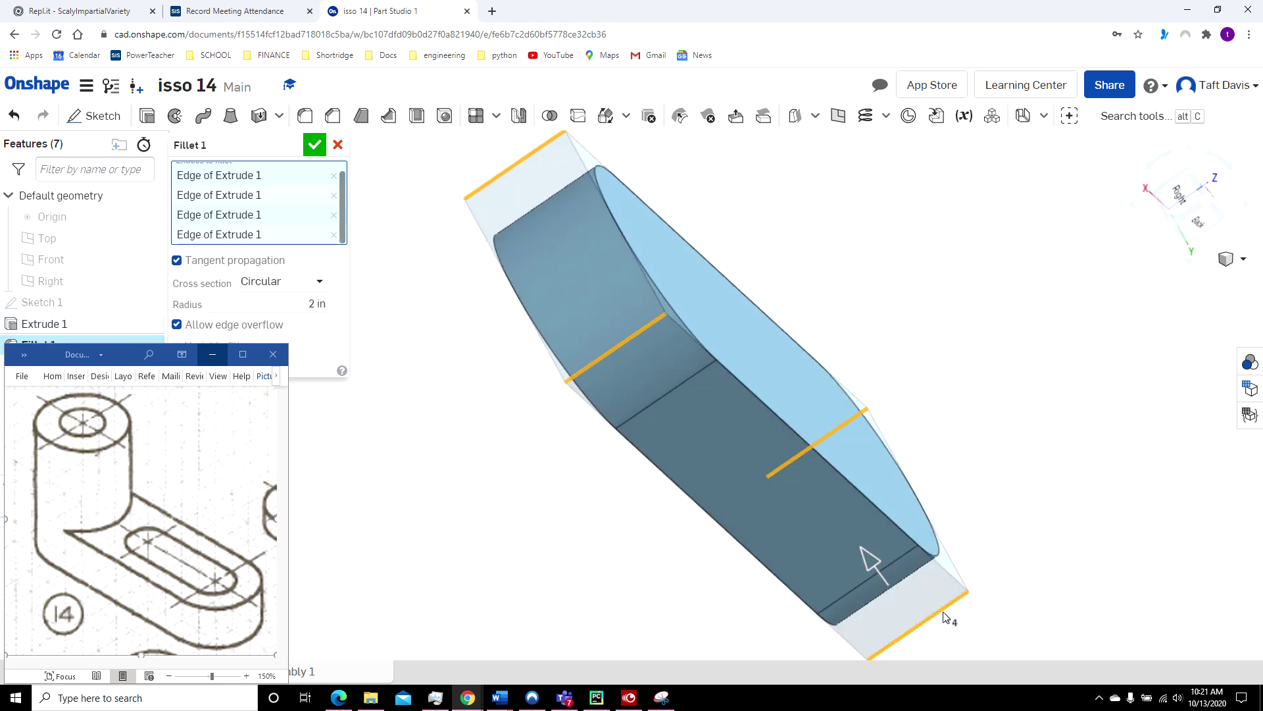
{"action": "left_click", "coordinate": [1241, 258]}
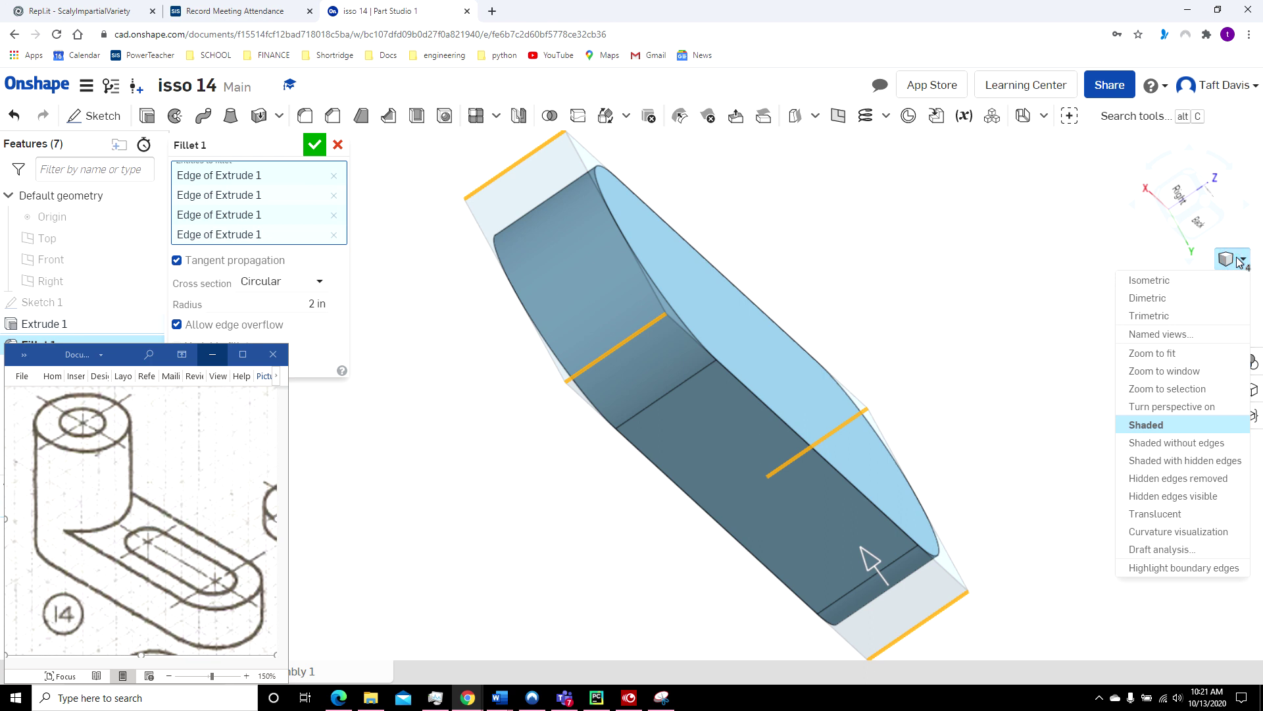
{"action": "left_click", "coordinate": [1212, 281]}
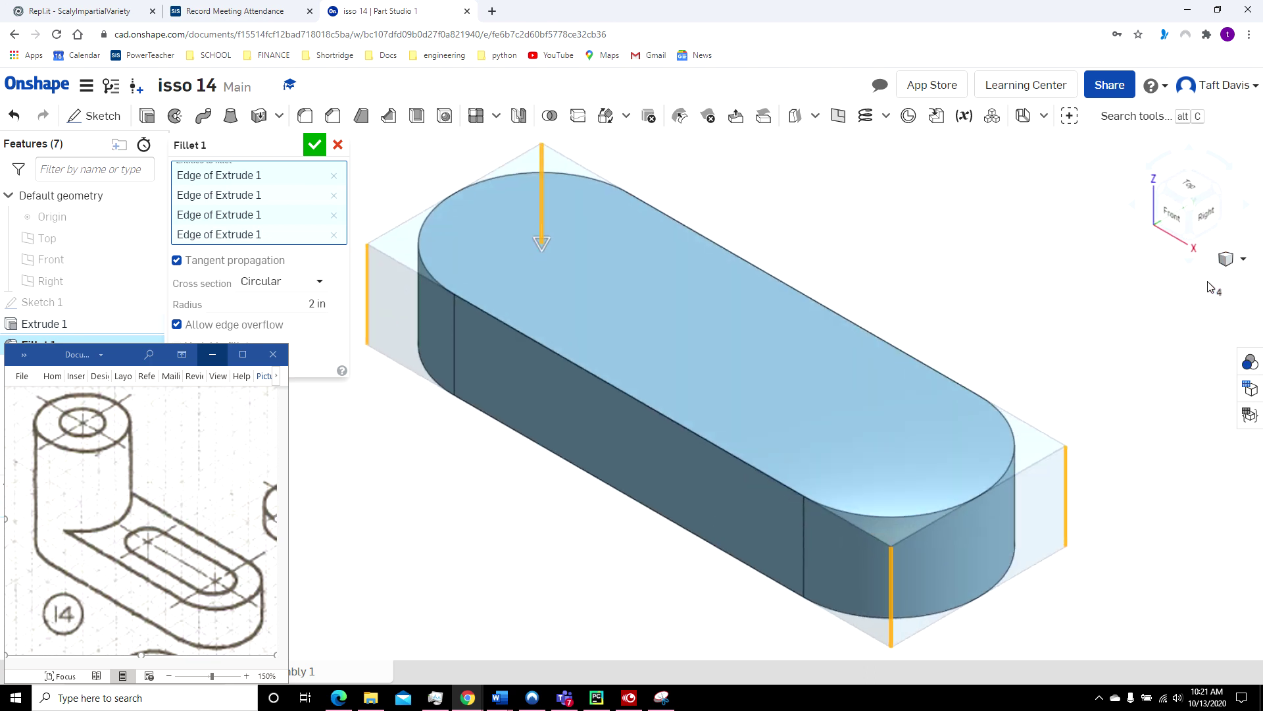
{"action": "left_click", "coordinate": [315, 146]}
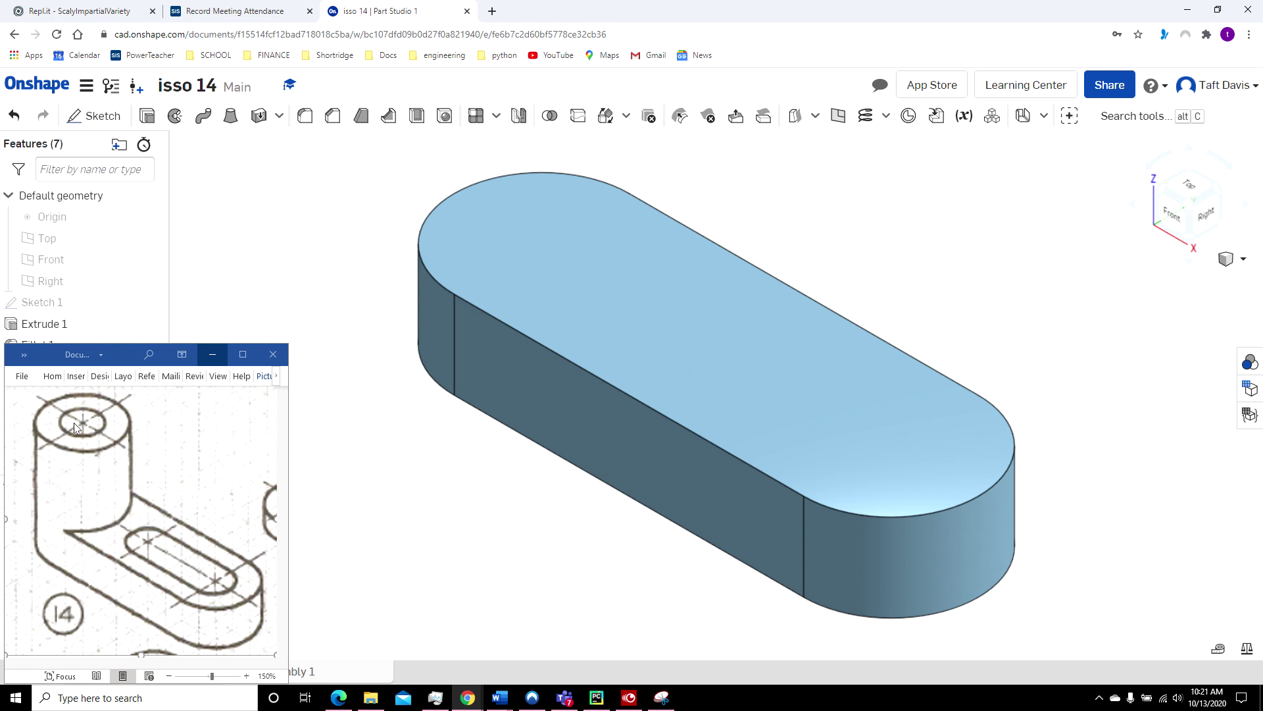
Sketch two concentric circles, 4 in and 2 in in diameter, on the base's top face, centred on one rounded end
{"action": "left_click", "coordinate": [589, 265]}
{"action": "left_click", "coordinate": [102, 117]}
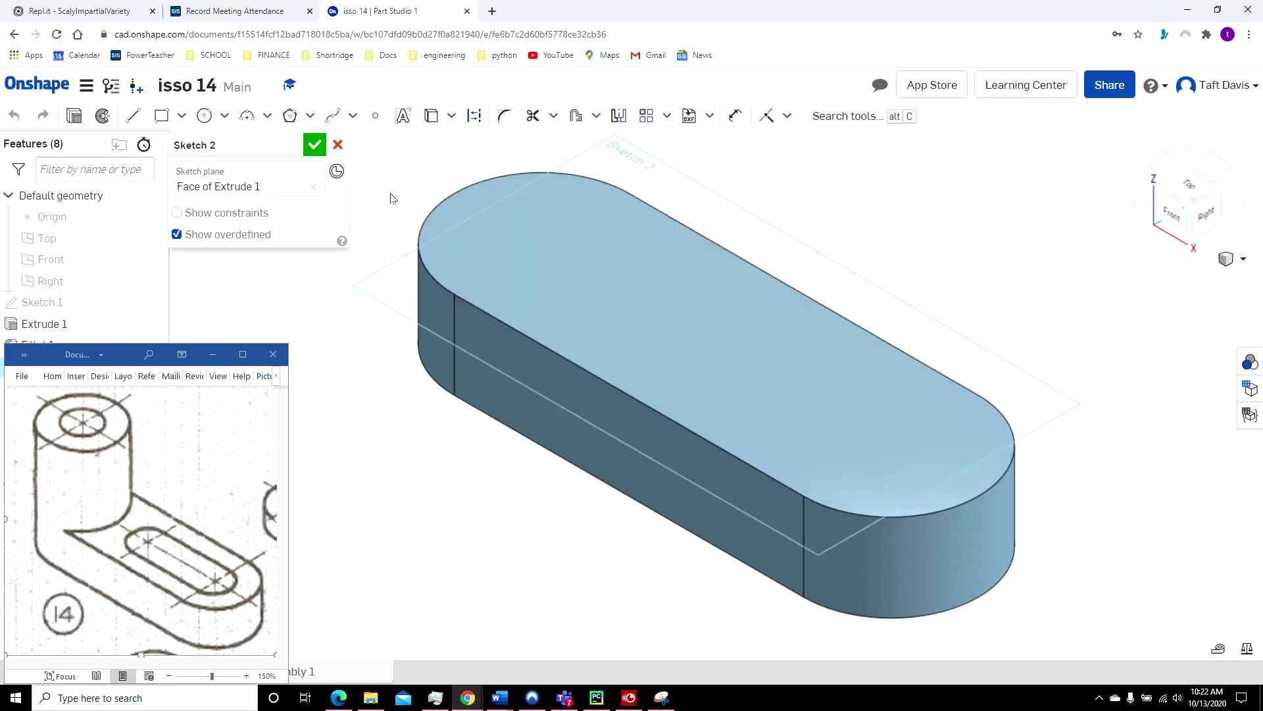
{"action": "left_click", "coordinate": [206, 118]}
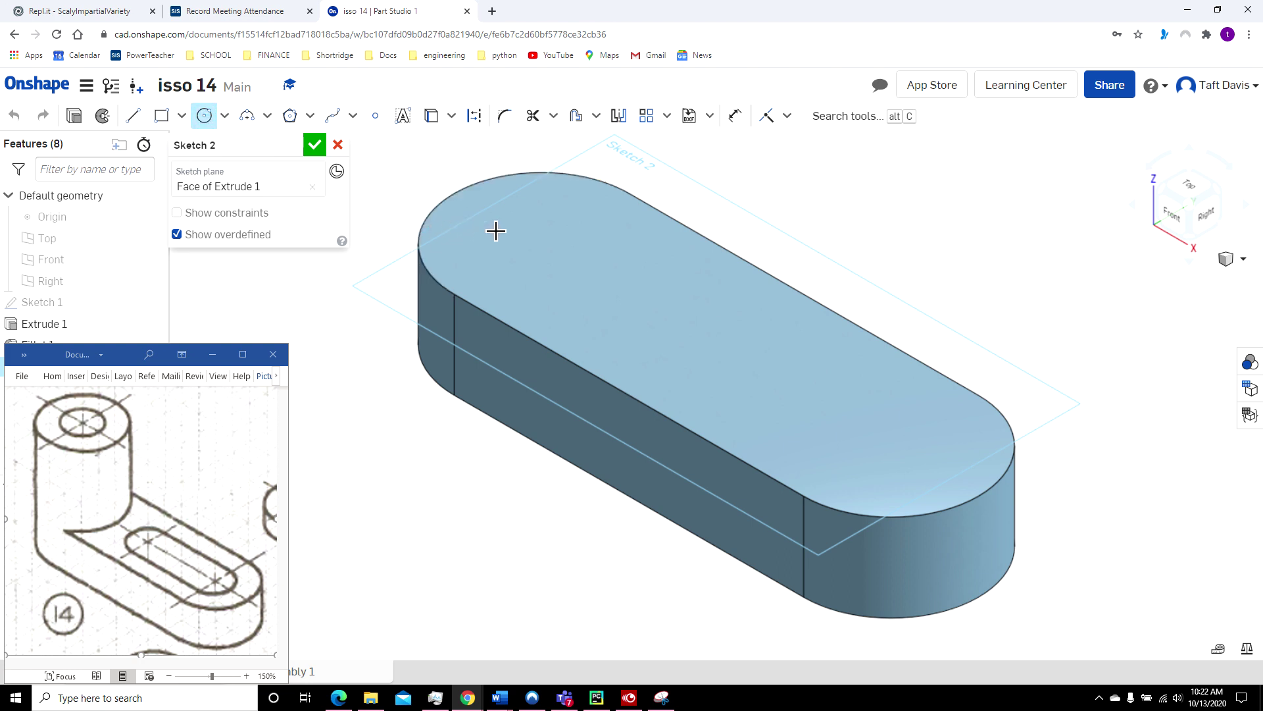
{"action": "left_click", "coordinate": [547, 248]}
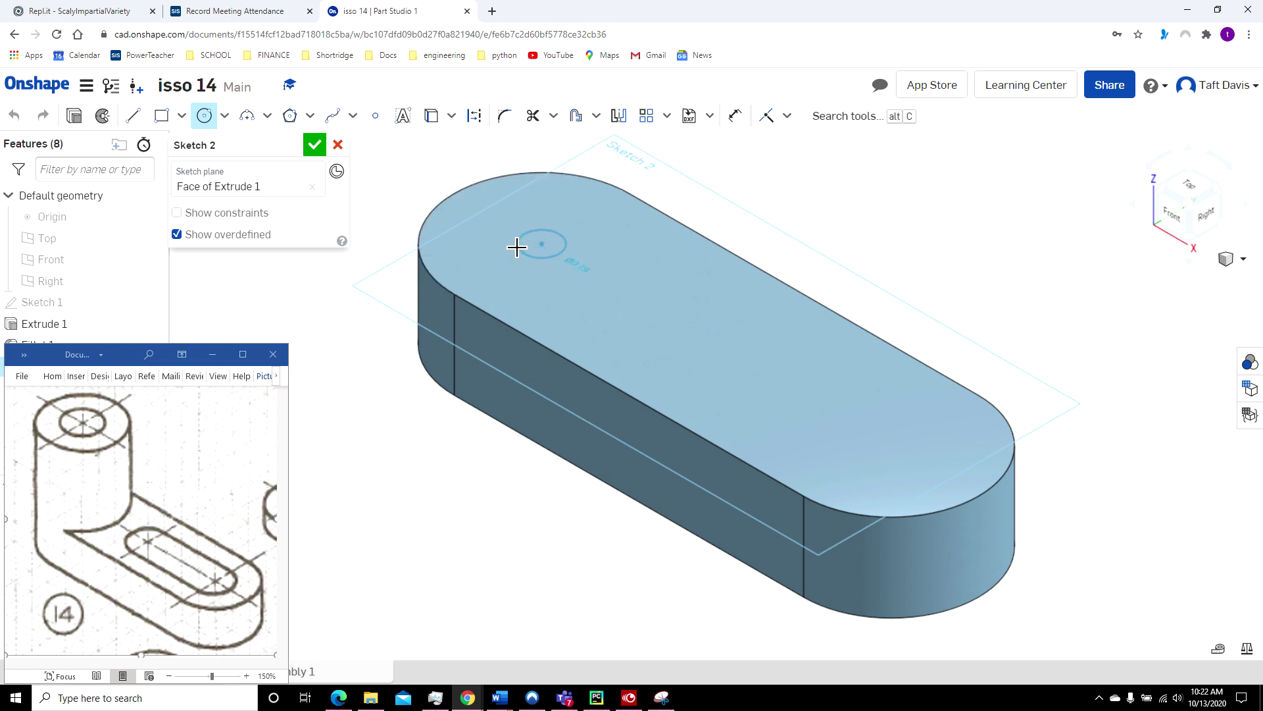
{"action": "left_click", "coordinate": [483, 245]}
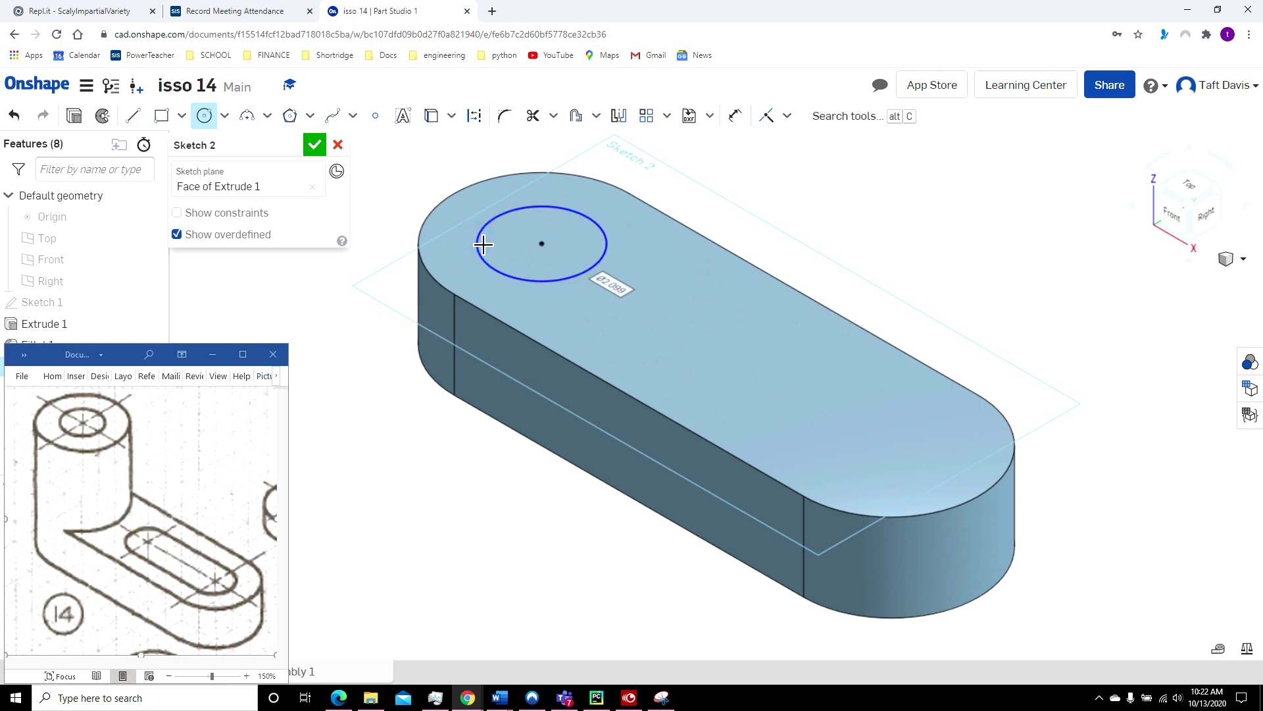
{"action": "type", "text": "4"}
{"action": "key", "text": "Return"}
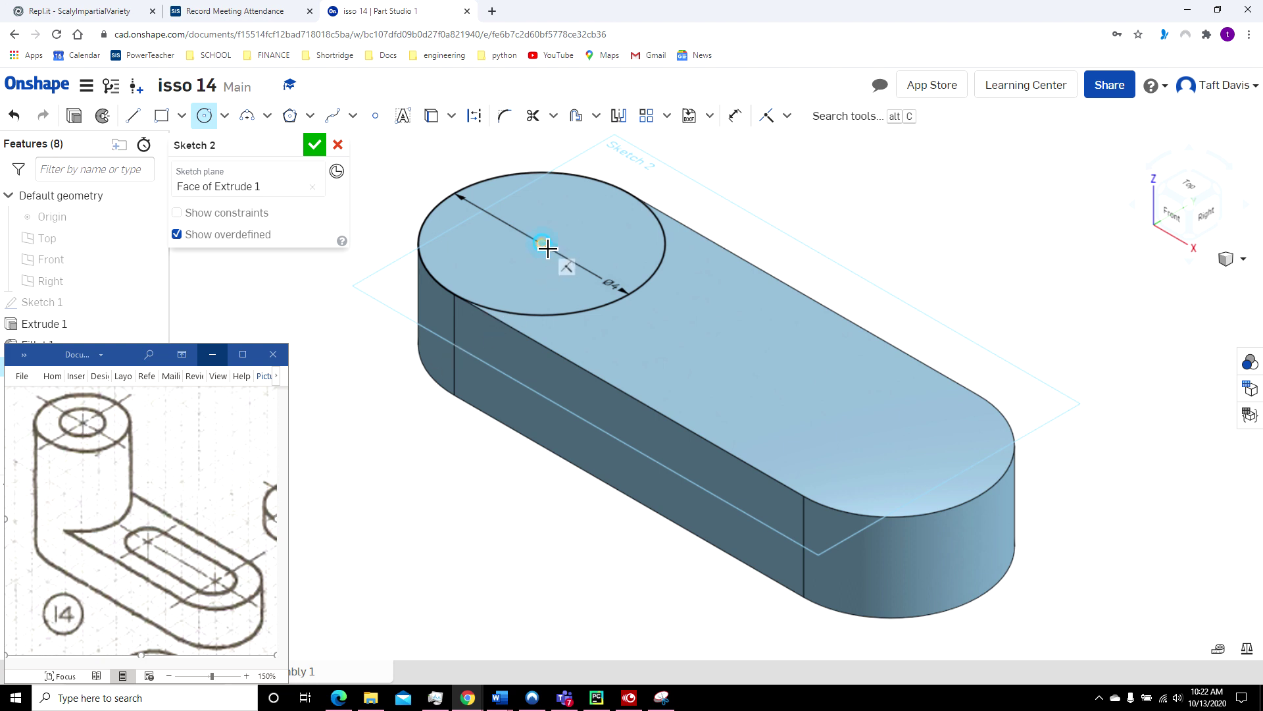
{"action": "left_click", "coordinate": [541, 245]}
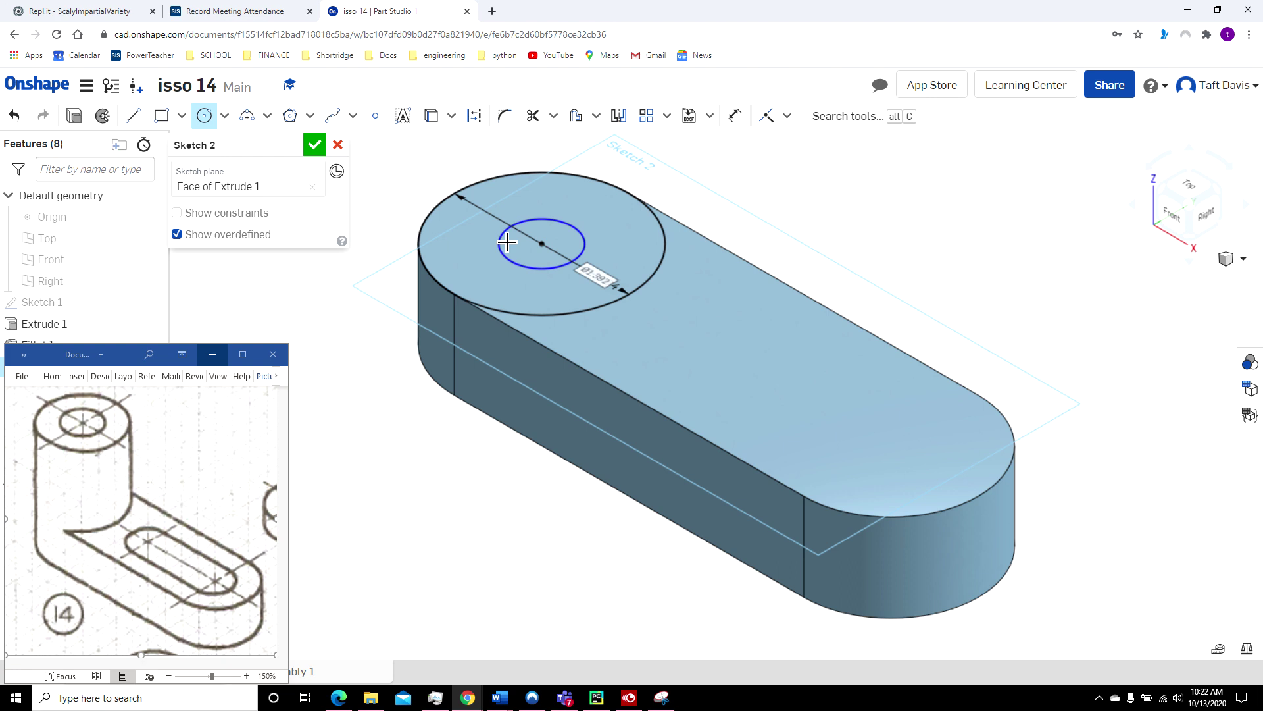
{"action": "type", "text": "2"}
{"action": "key", "text": "Return"}
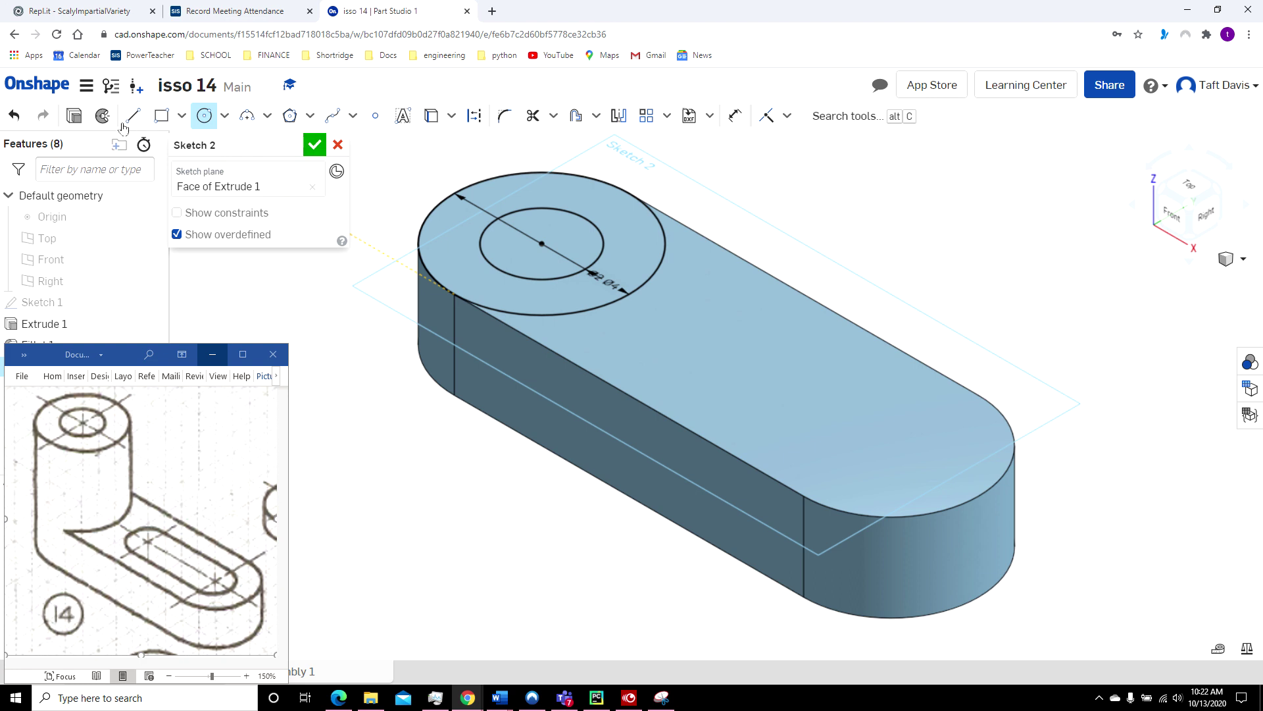
Extrude the ring between the two circles upward with a blind depth of 4 in, adding it to the base
{"action": "left_click", "coordinate": [76, 118]}
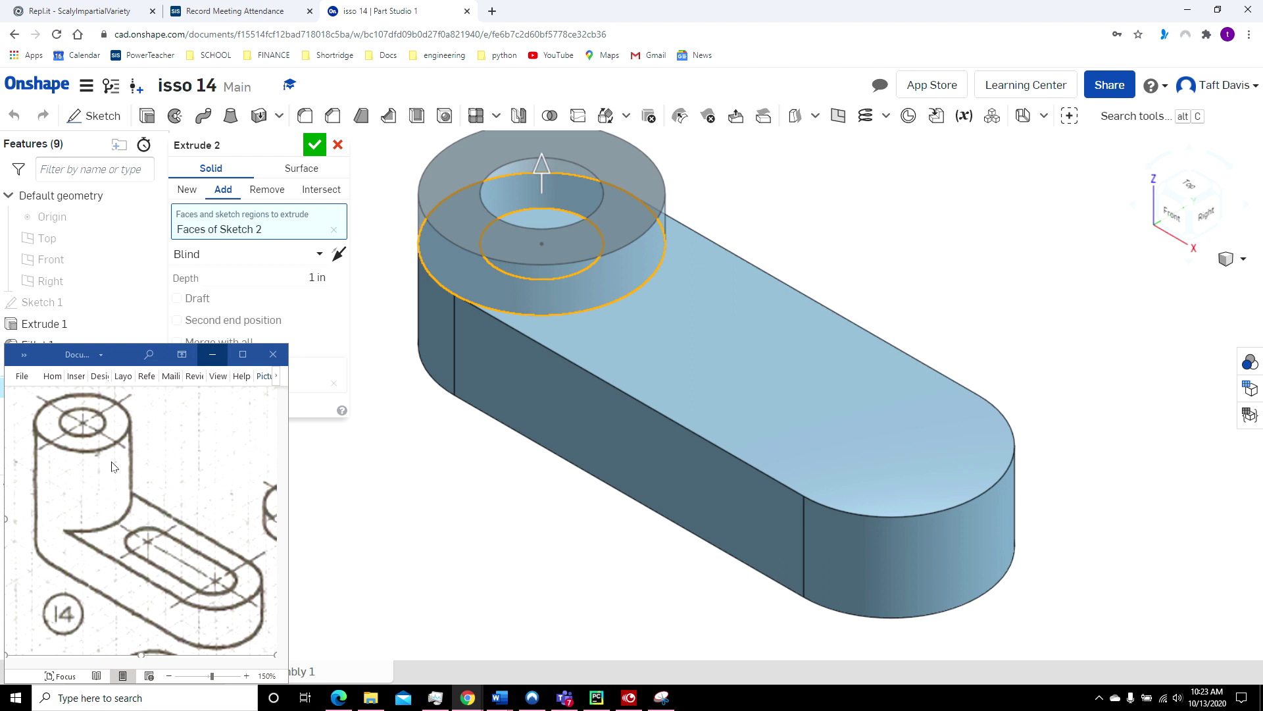
{"action": "left_click", "coordinate": [302, 276]}
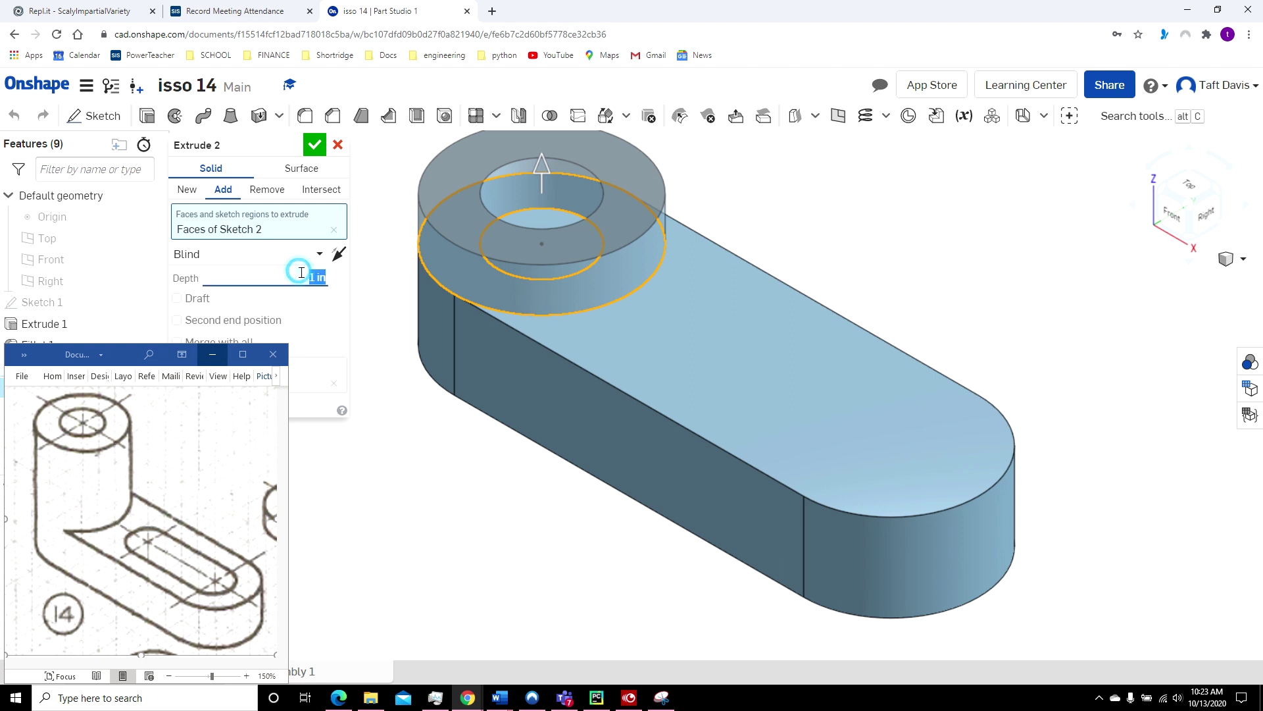
{"action": "type", "text": "4"}
{"action": "key", "text": "Return"}
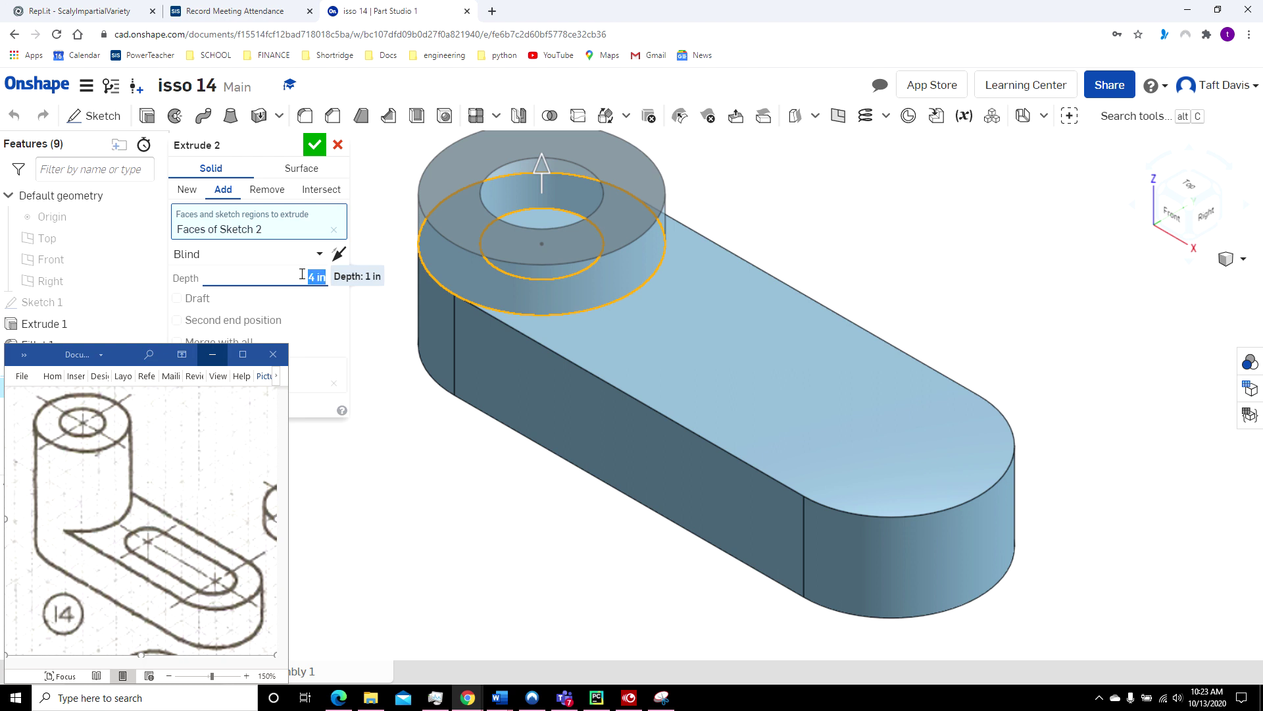
{"action": "left_click", "coordinate": [1243, 260]}
{"action": "left_click", "coordinate": [1228, 280]}
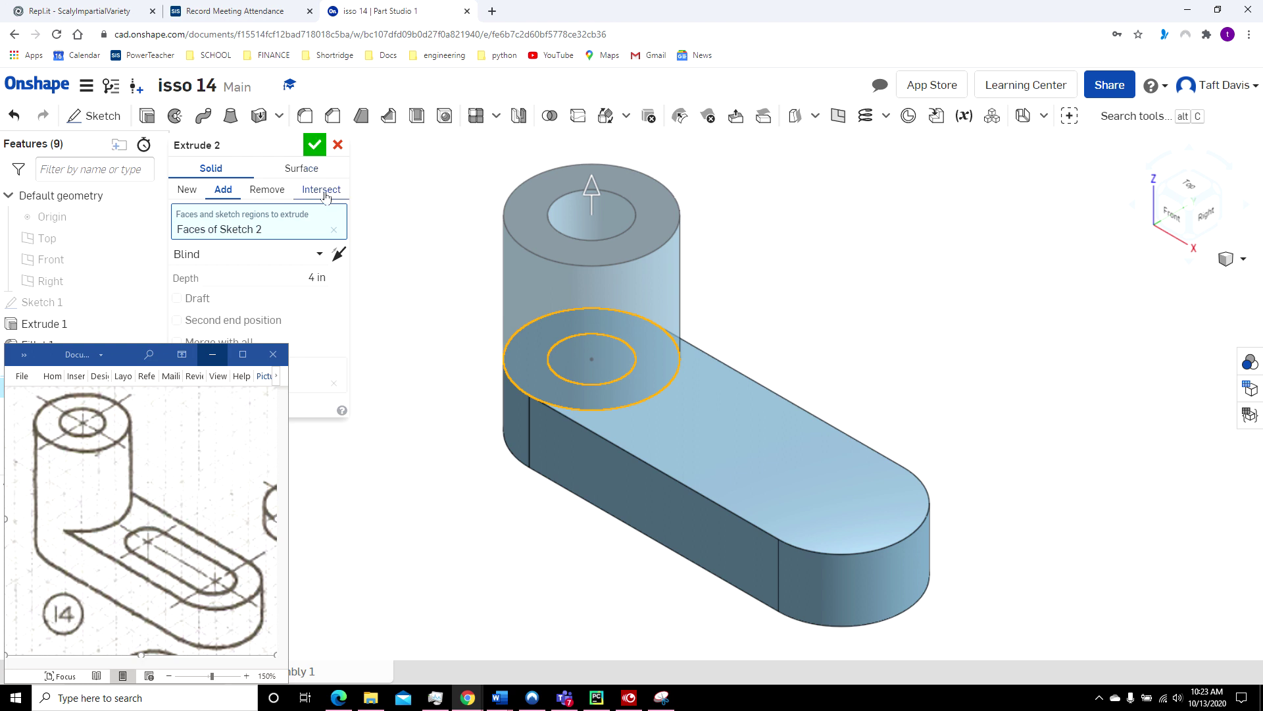
{"action": "left_click", "coordinate": [315, 147]}
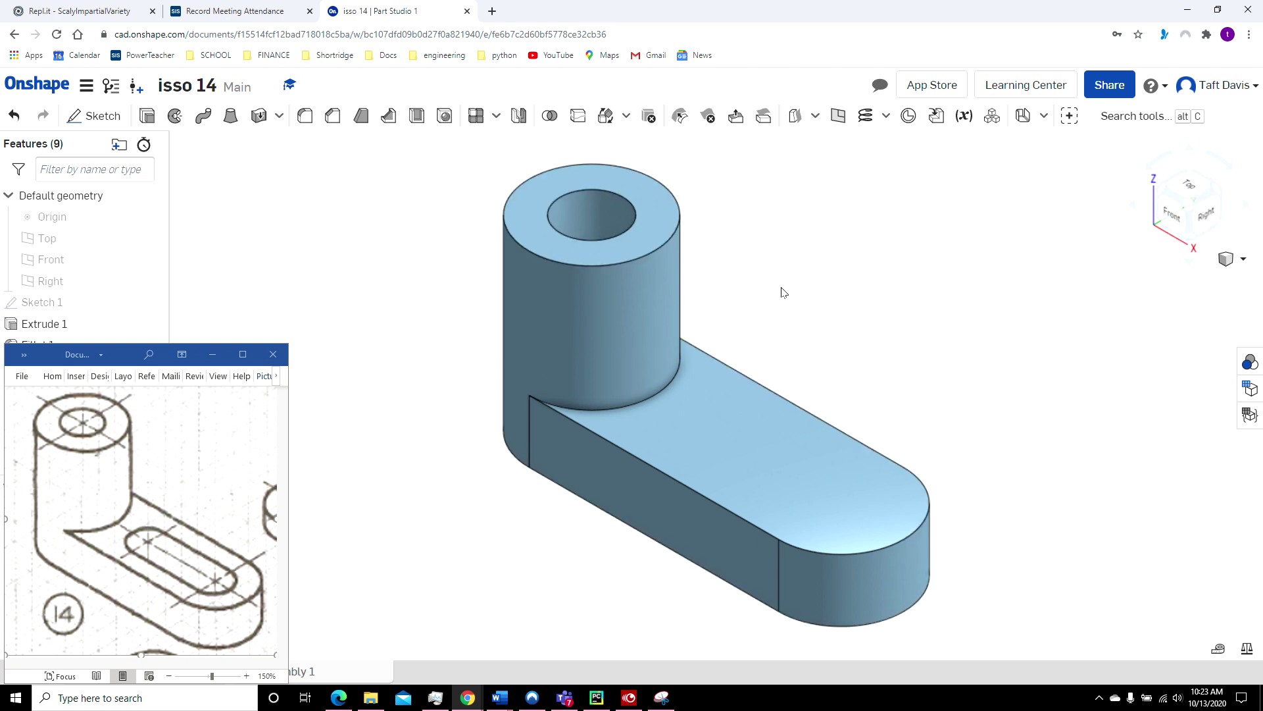
{"action": "right_click_drag", "start_coordinate": [778, 281], "coordinate": [798, 324]}
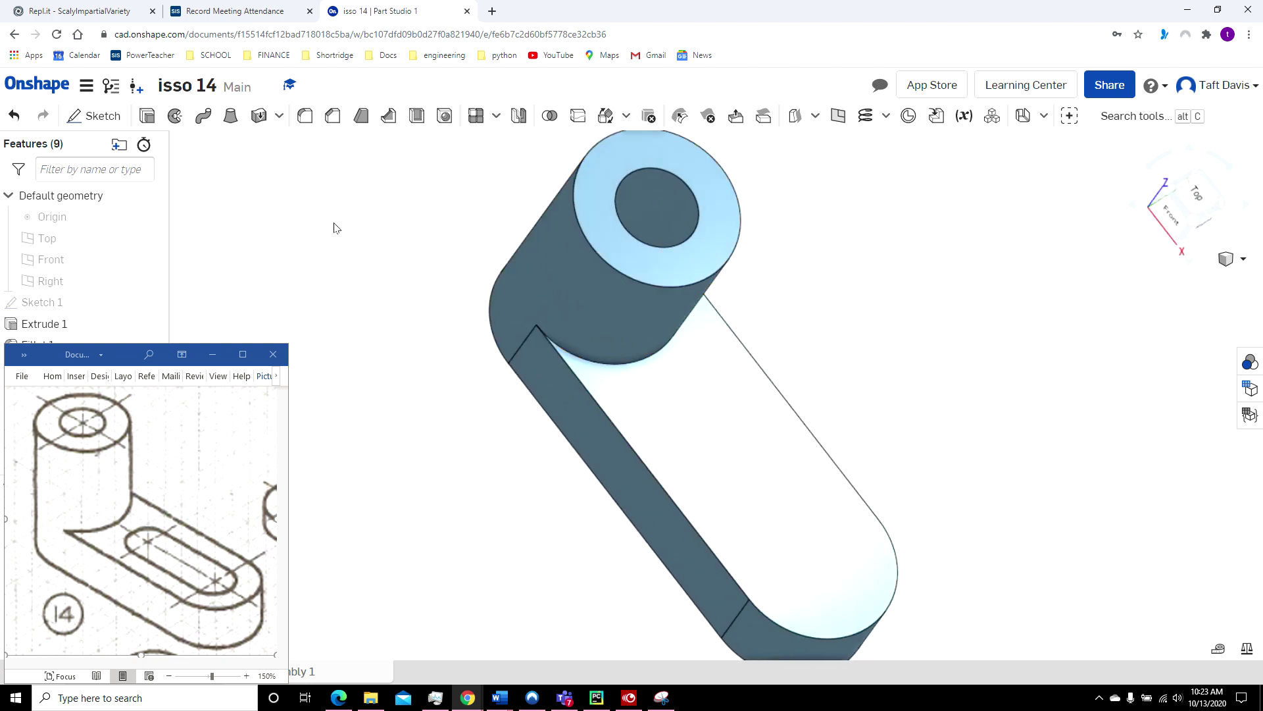
{"action": "left_click", "coordinate": [147, 117]}
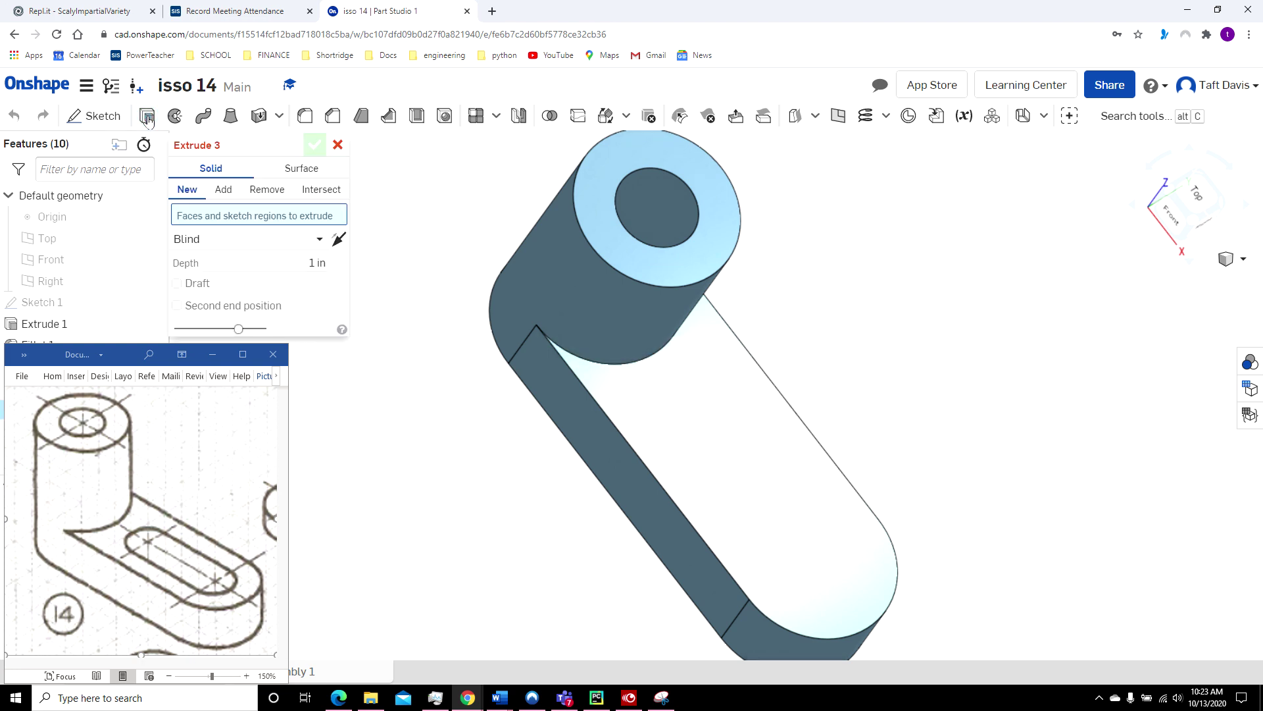
{"action": "left_click", "coordinate": [668, 179]}
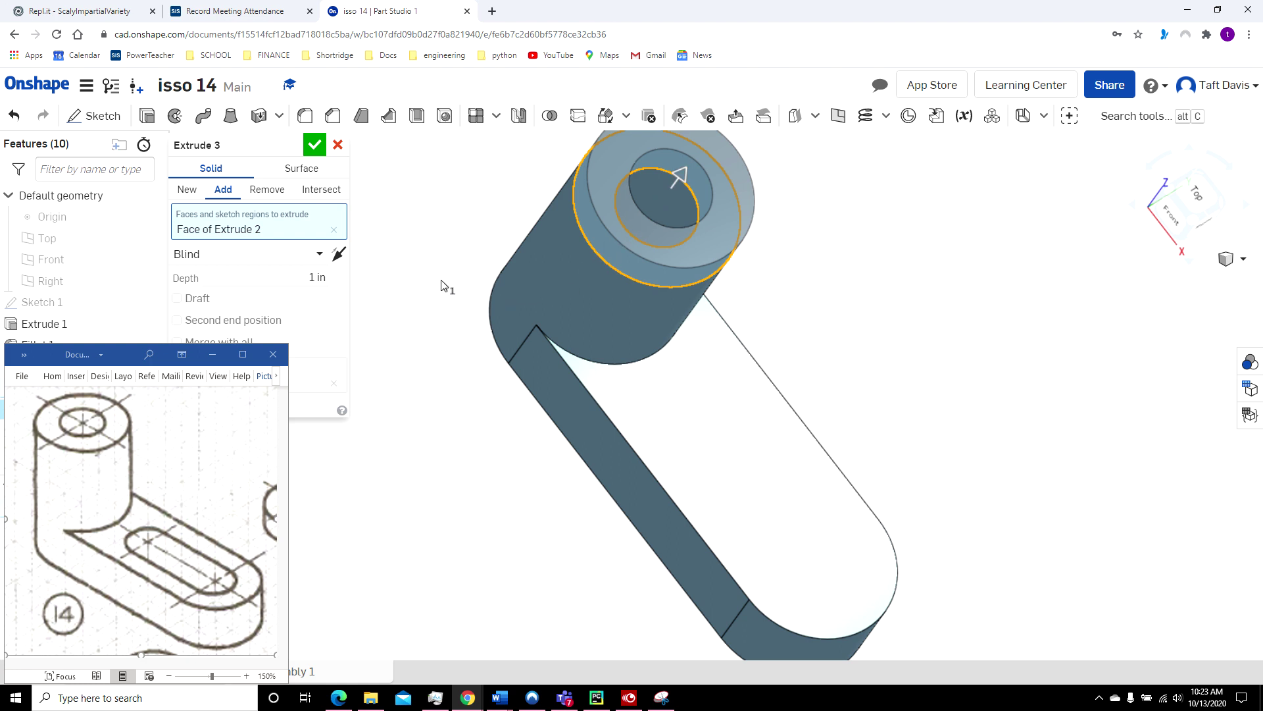
{"action": "left_click", "coordinate": [338, 145]}
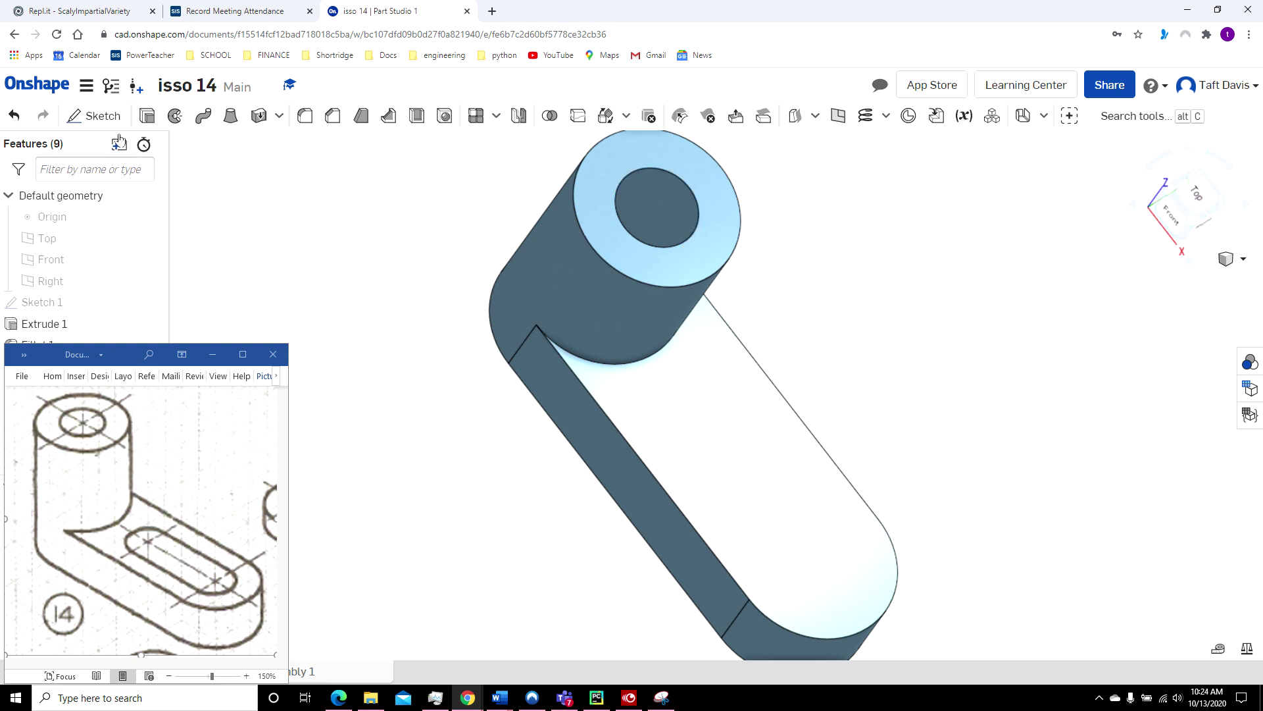
Sketch a 2 in diameter circle on the base's top face, centred inside the cylinder's bore
{"action": "left_click", "coordinate": [103, 117]}
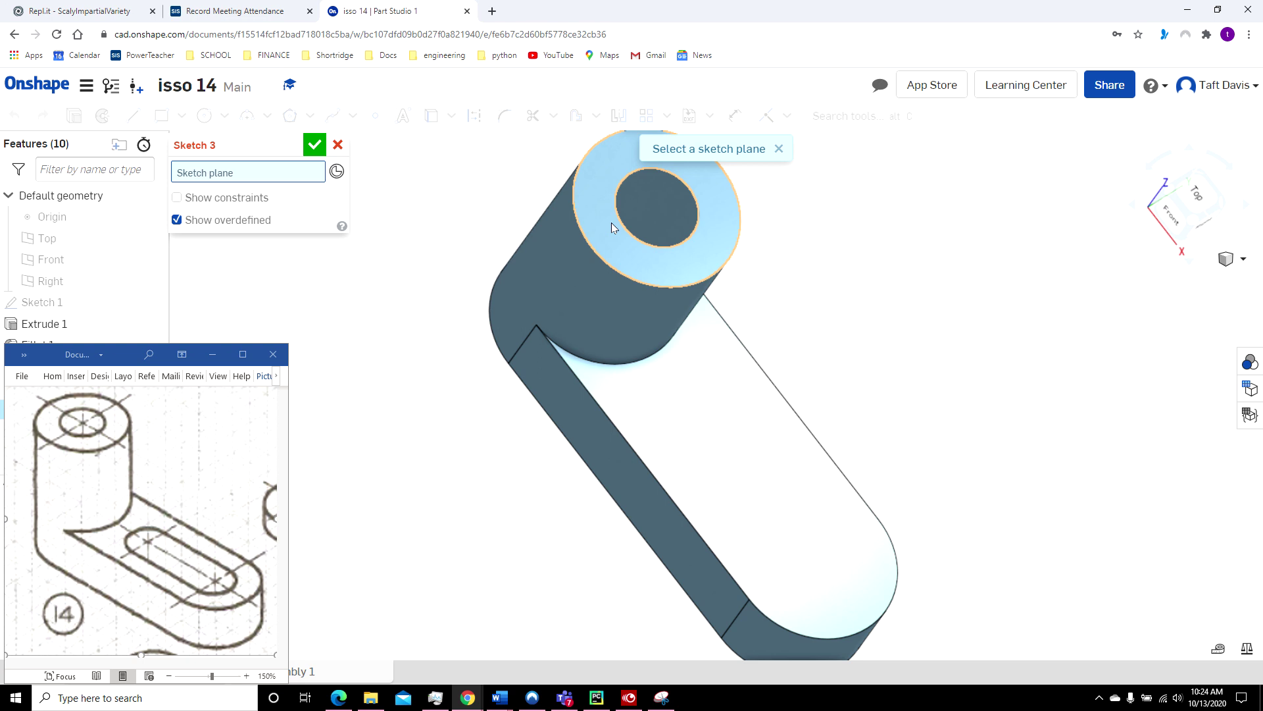
{"action": "left_click", "coordinate": [675, 389]}
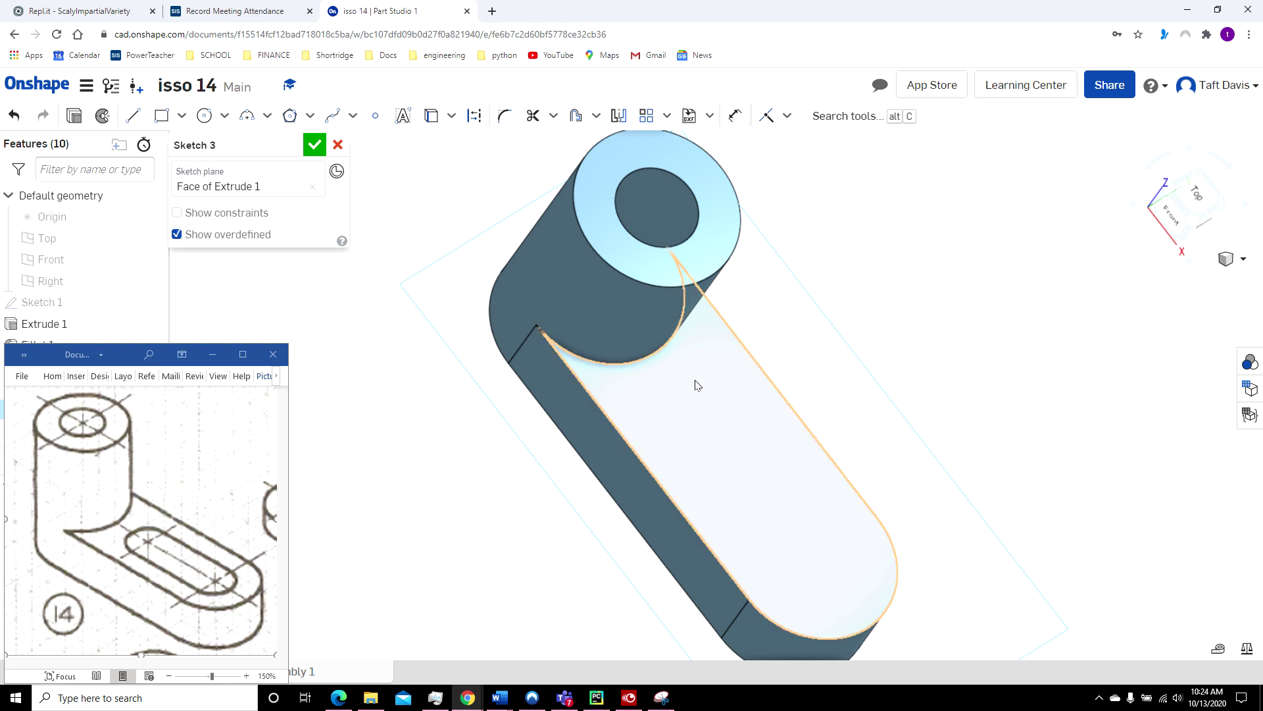
{"action": "left_click", "coordinate": [1198, 199]}
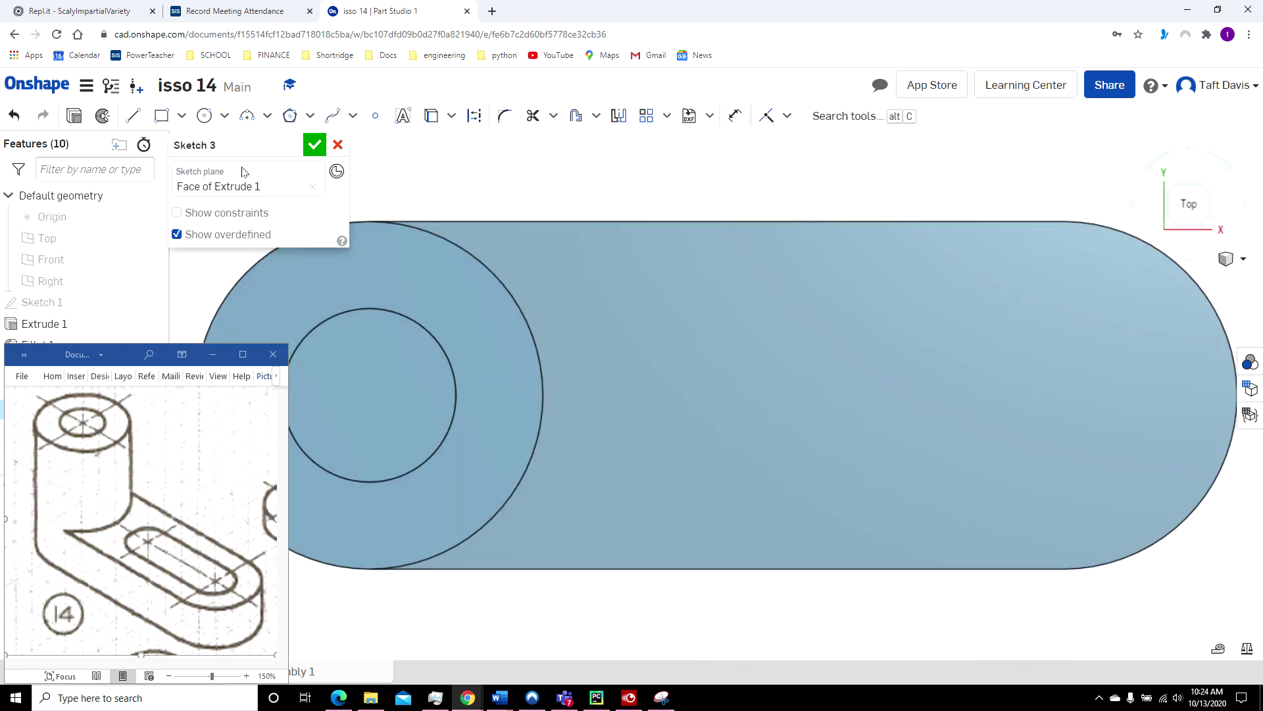
{"action": "left_click", "coordinate": [204, 116]}
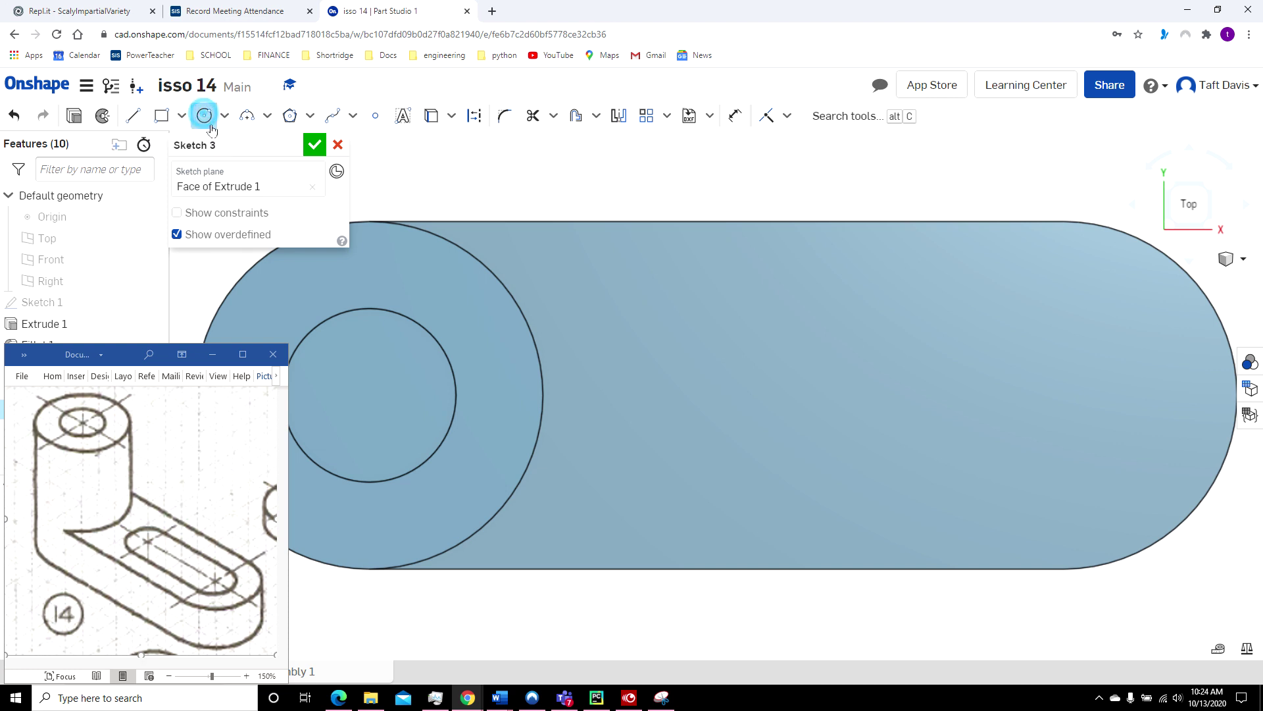
{"action": "left_click", "coordinate": [373, 398]}
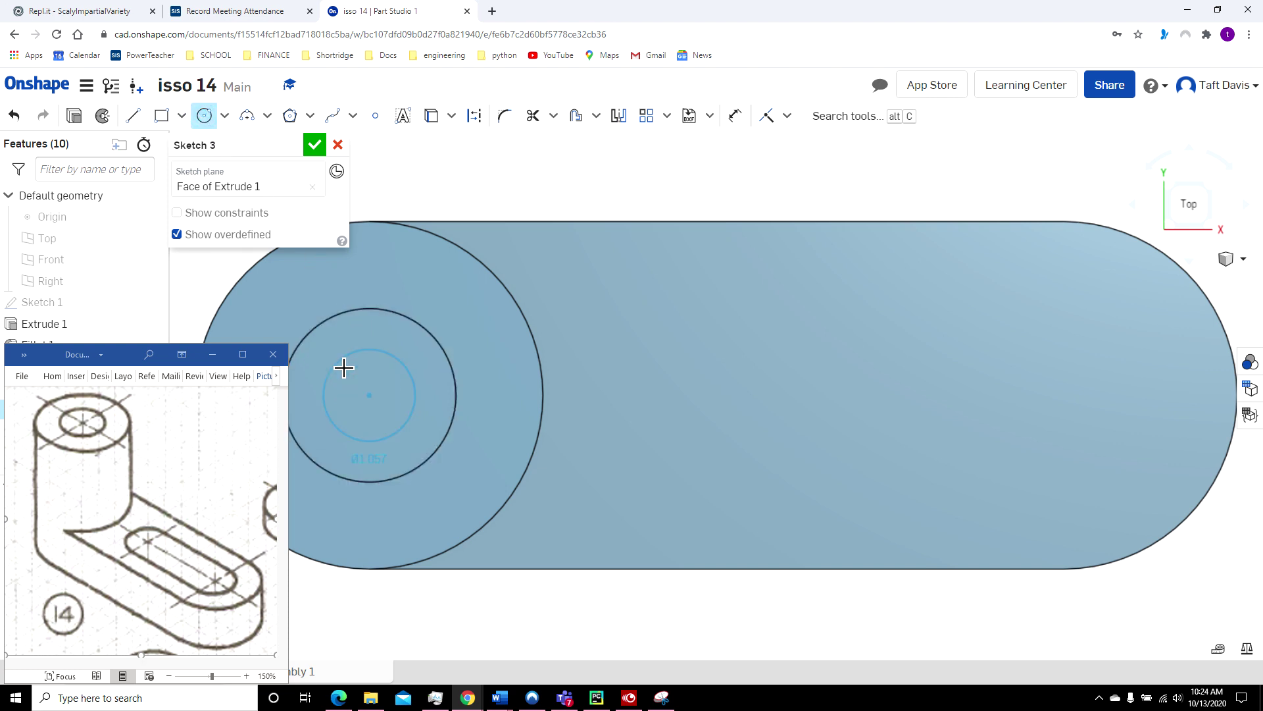
{"action": "left_click", "coordinate": [343, 366]}
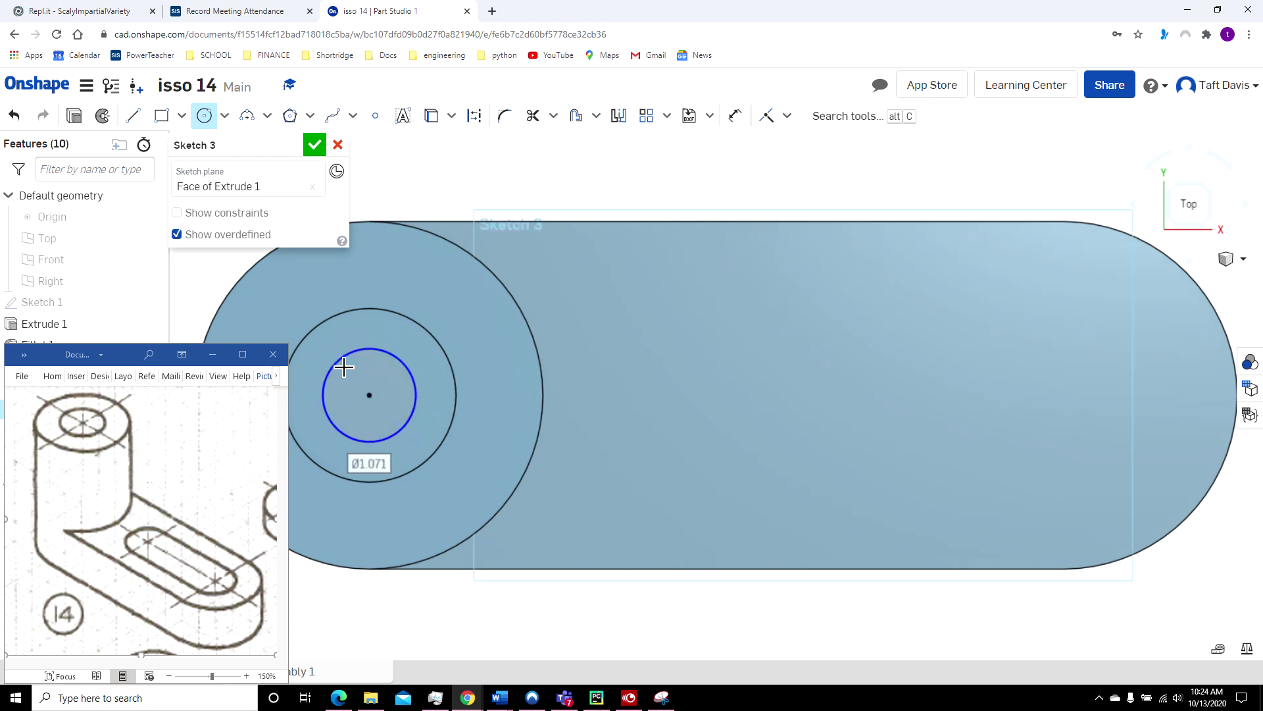
{"action": "type", "text": "2"}
{"action": "key", "text": "Return"}
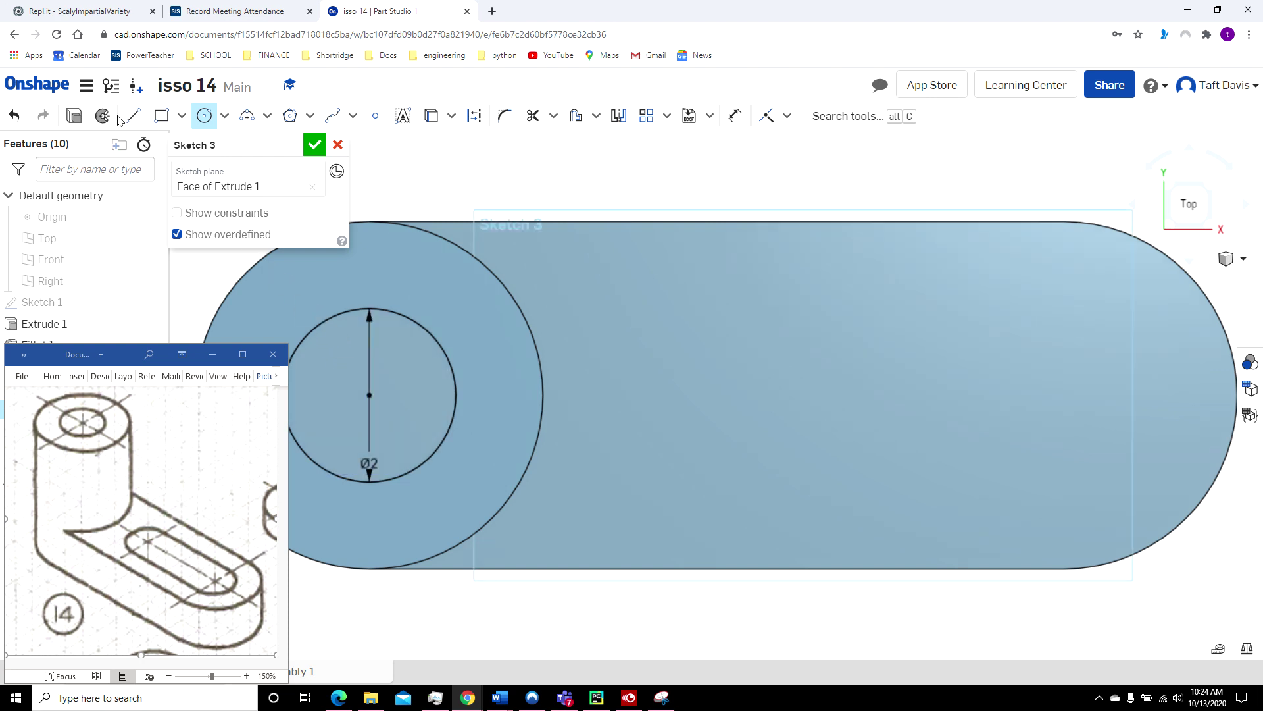
Cut the 2 in circle through the base as a Remove extrude with a blind depth of 2 in
{"action": "left_click", "coordinate": [75, 116]}
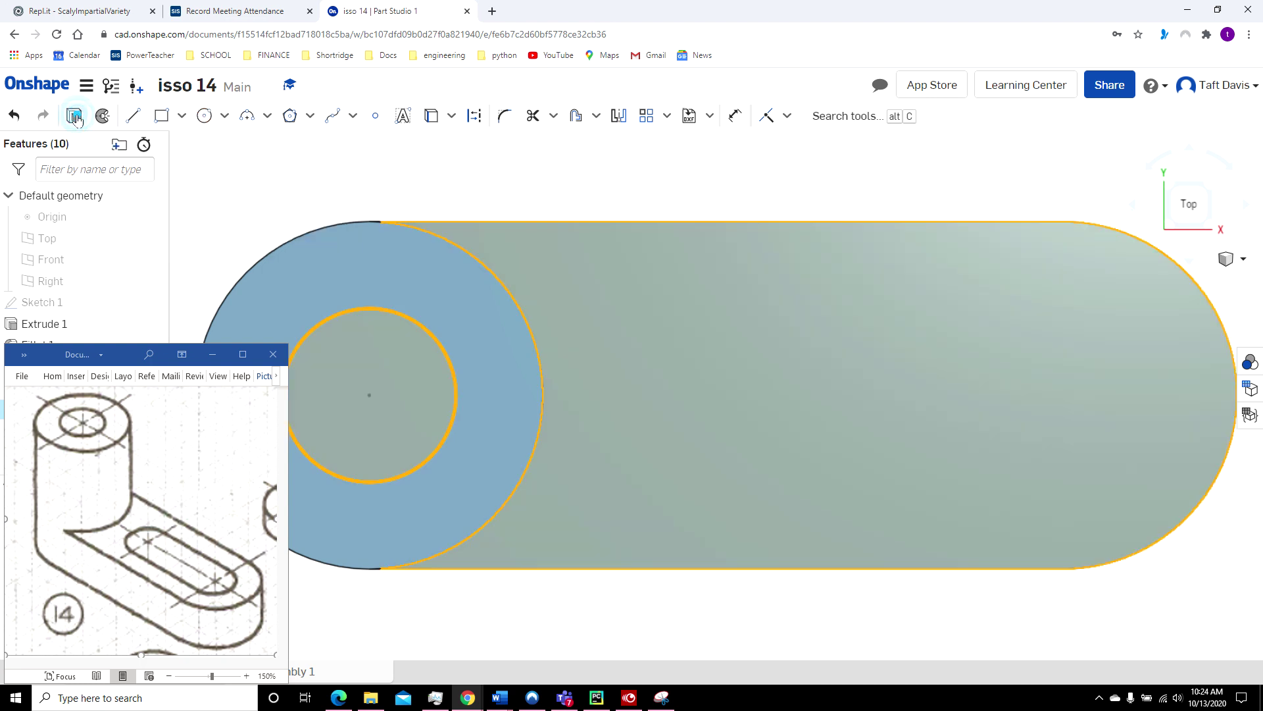
{"action": "left_click", "coordinate": [267, 190]}
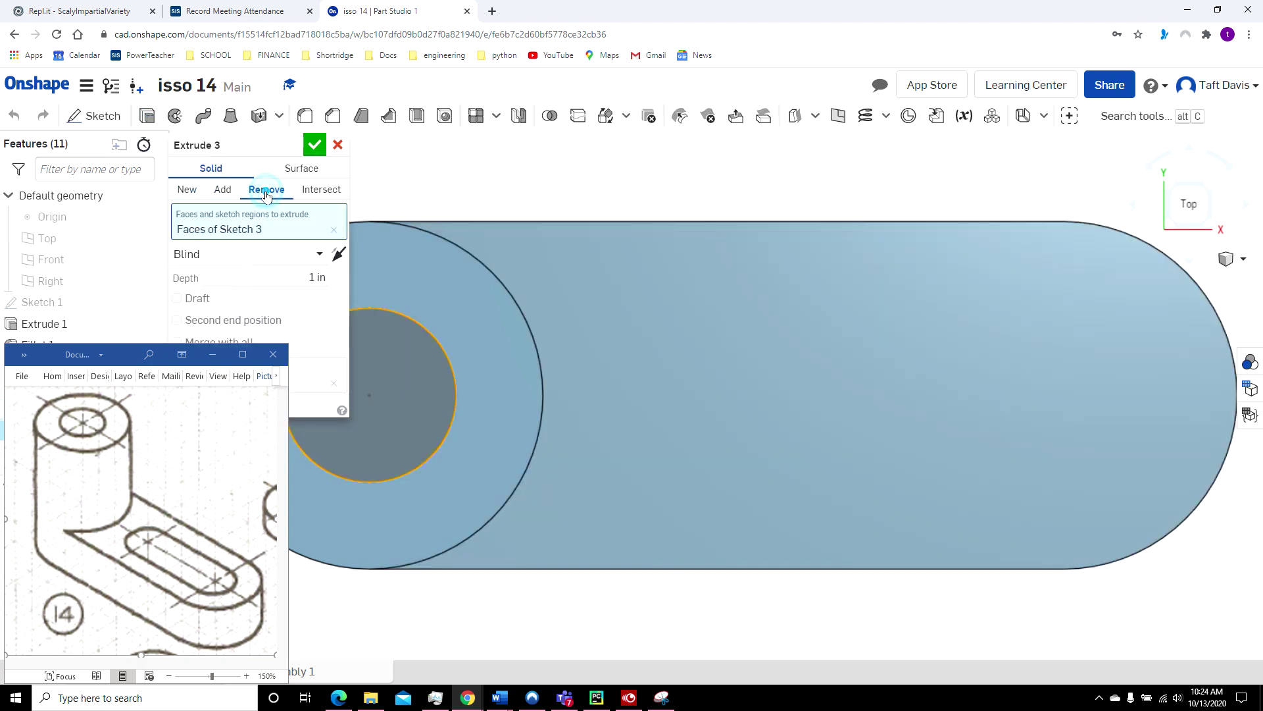
{"action": "left_click", "coordinate": [326, 276]}
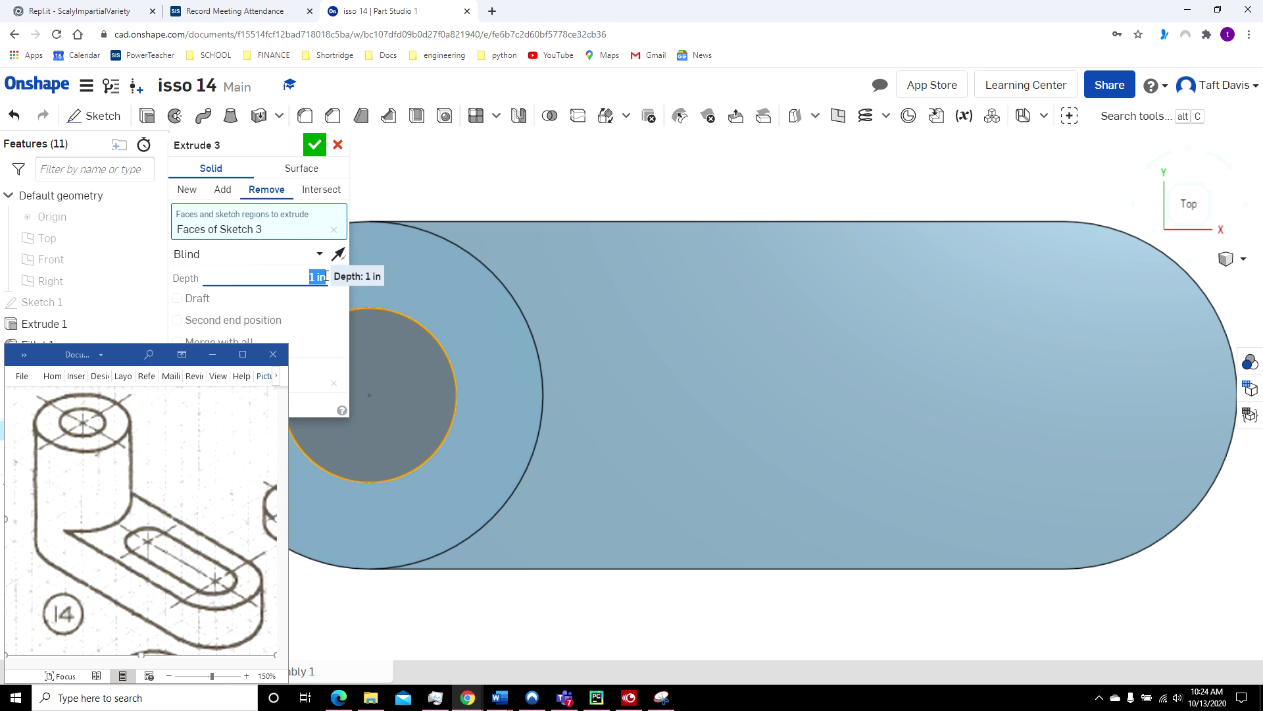
{"action": "type", "text": "2"}
{"action": "key", "text": "Return"}
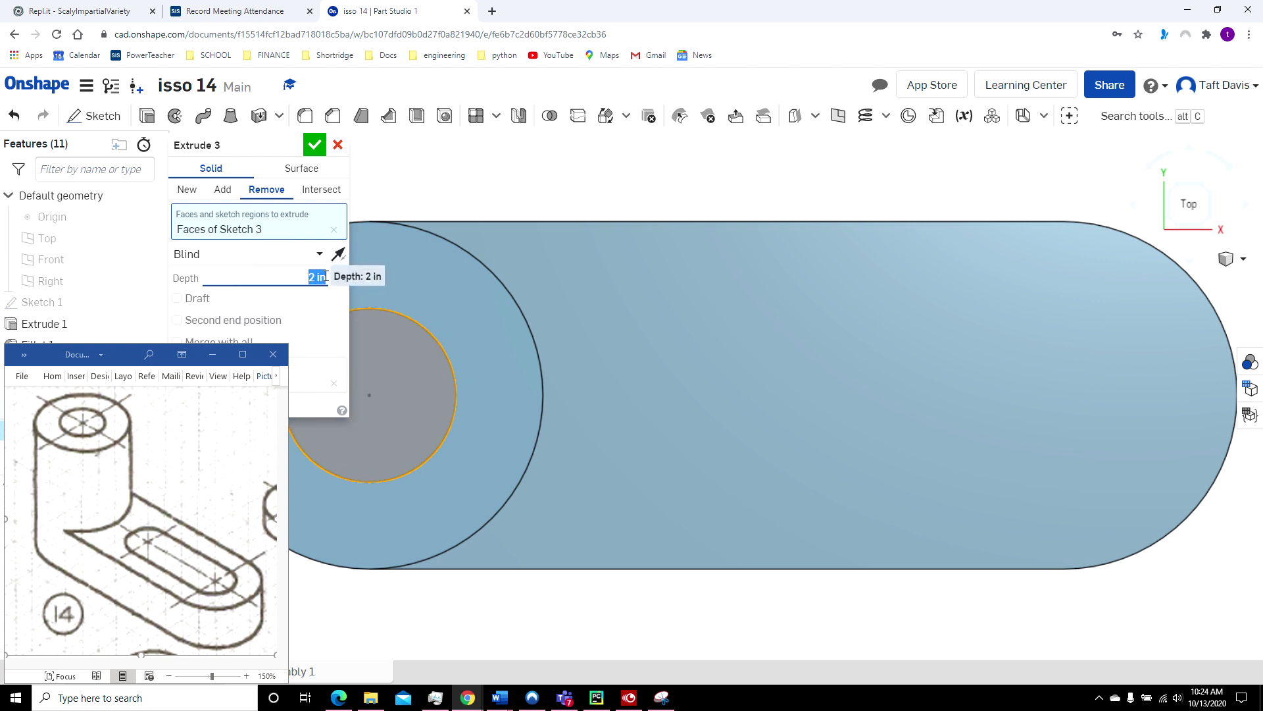
{"action": "left_click", "coordinate": [315, 144]}
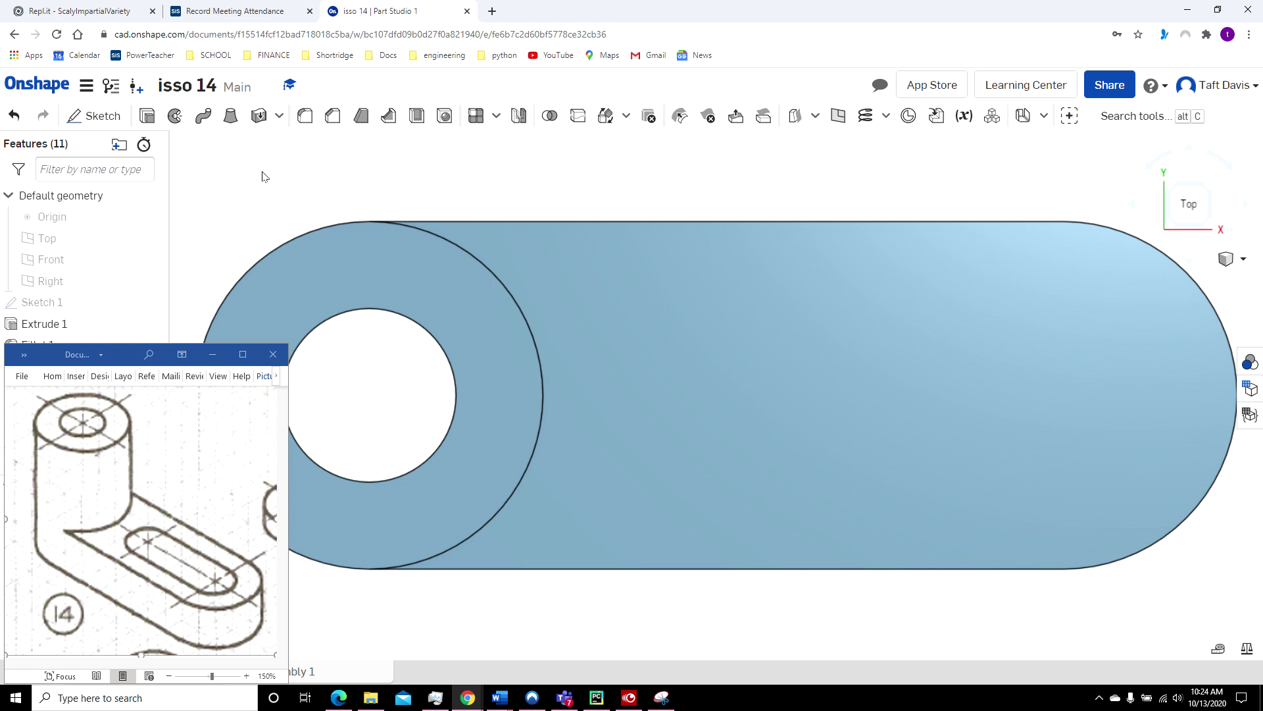
Sketch a corner rectangle 6 in long and 2 in wide on the base's top face beside the cylinder
{"action": "left_click", "coordinate": [111, 126]}
{"action": "left_click", "coordinate": [739, 371]}
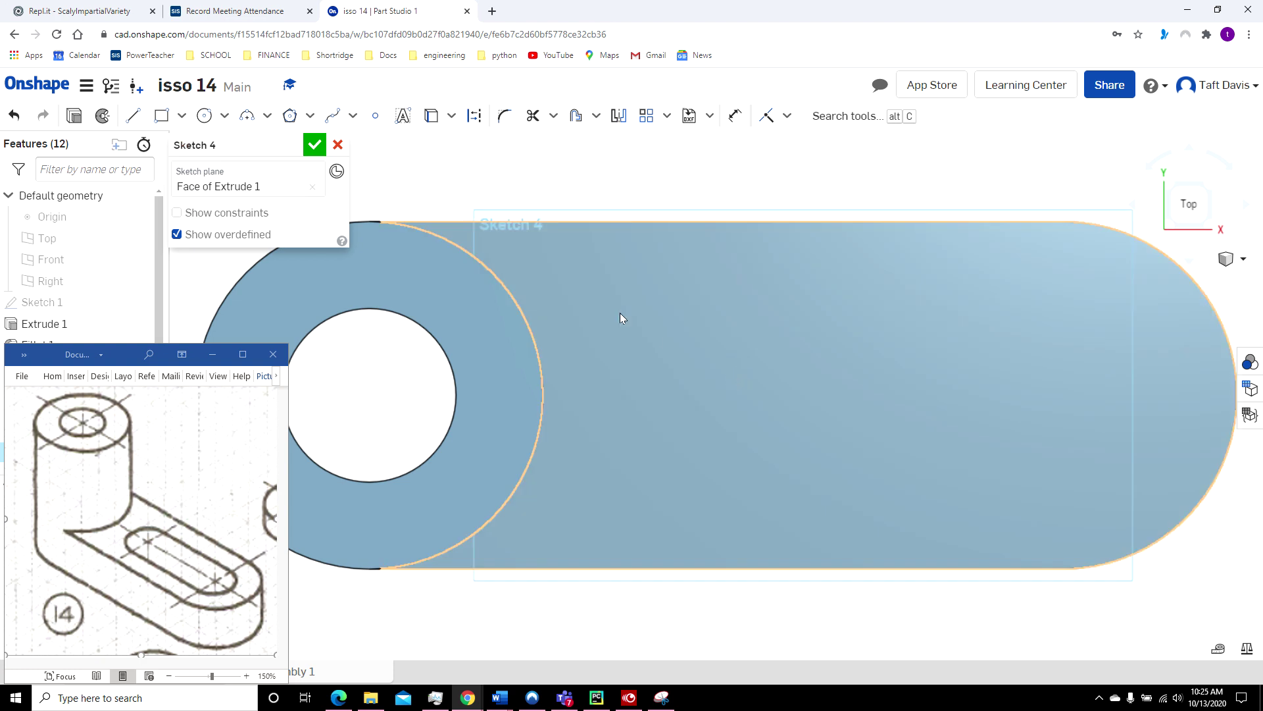
{"action": "left_click", "coordinate": [160, 116]}
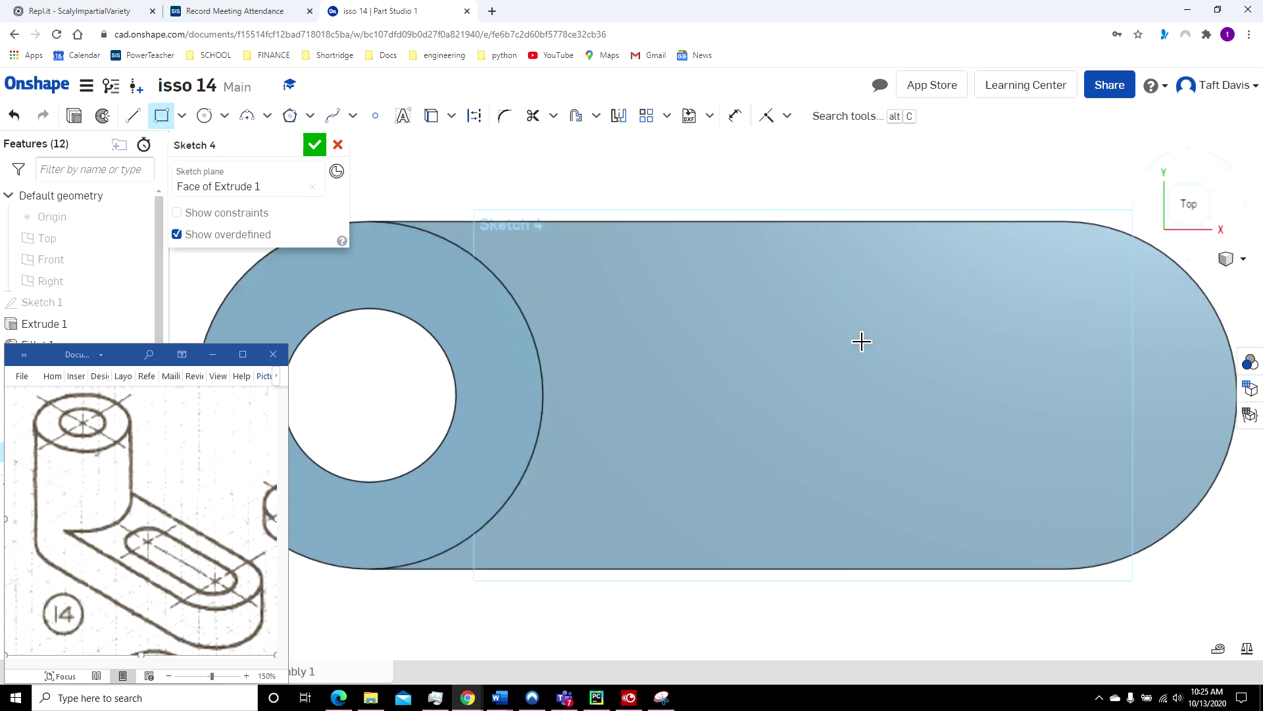
{"action": "left_click", "coordinate": [1033, 330]}
{"action": "left_click", "coordinate": [616, 445]}
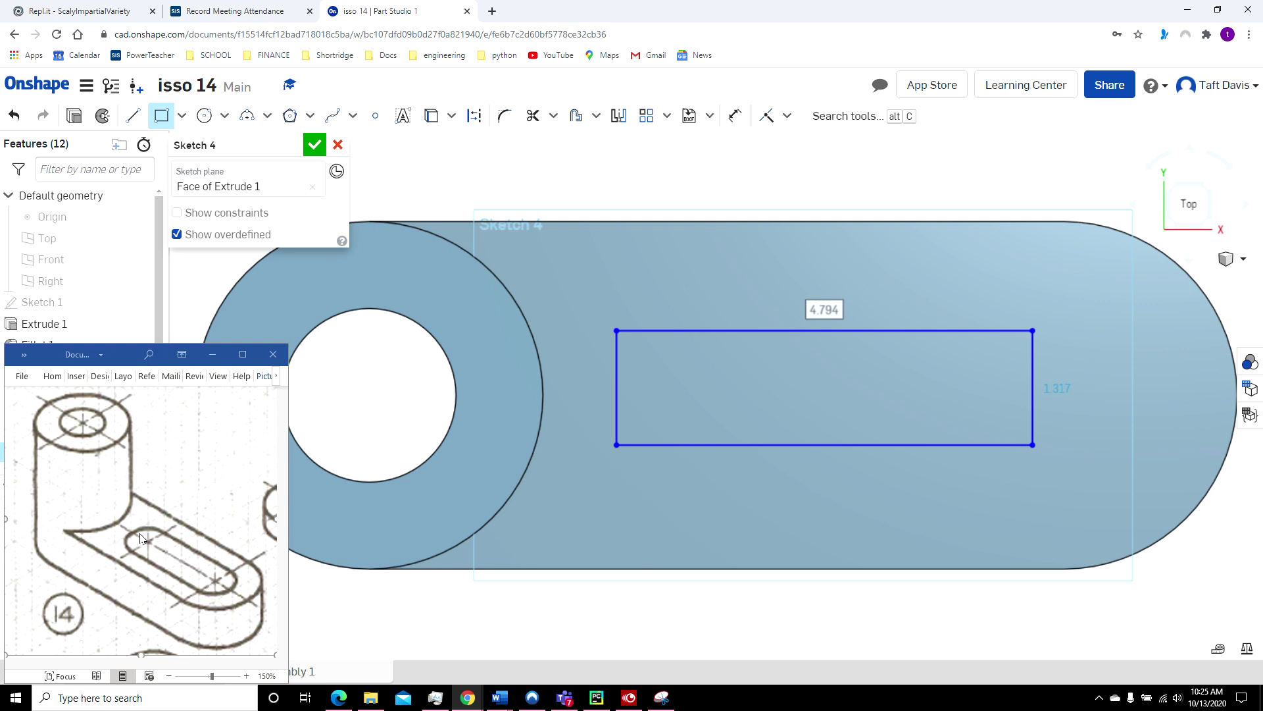
{"action": "type", "text": "6"}
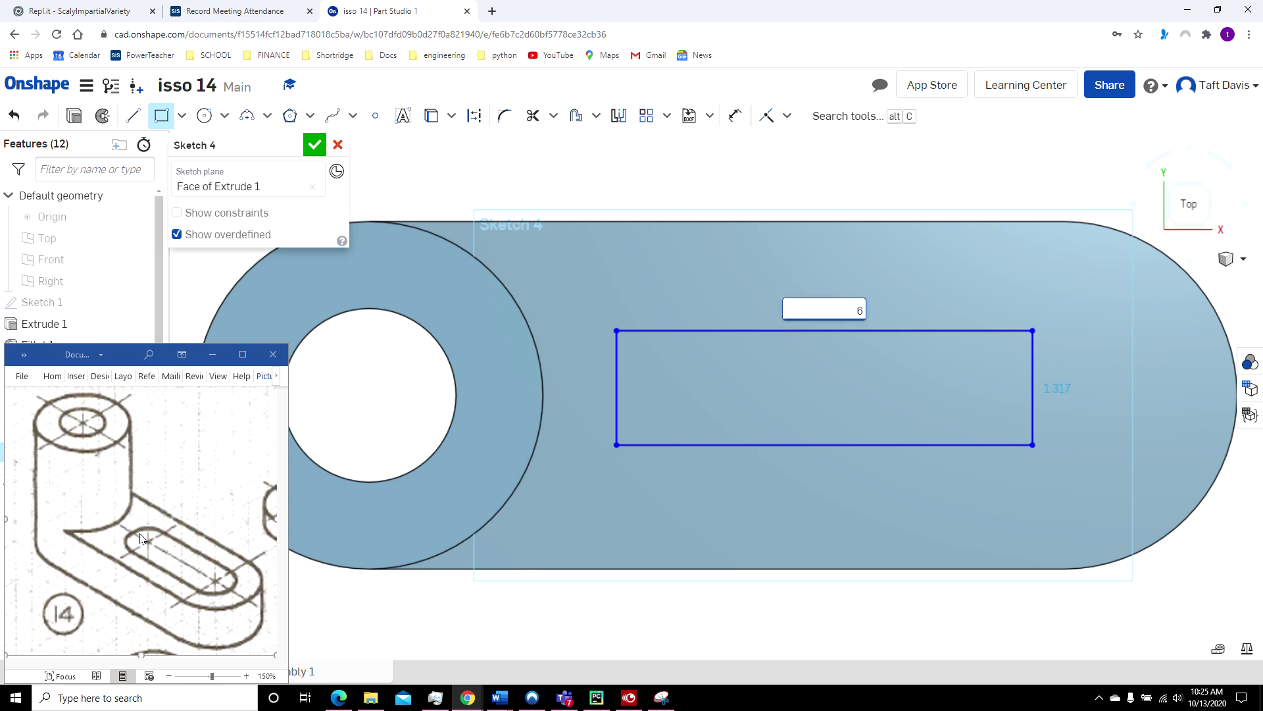
{"action": "key", "text": "Tab"}
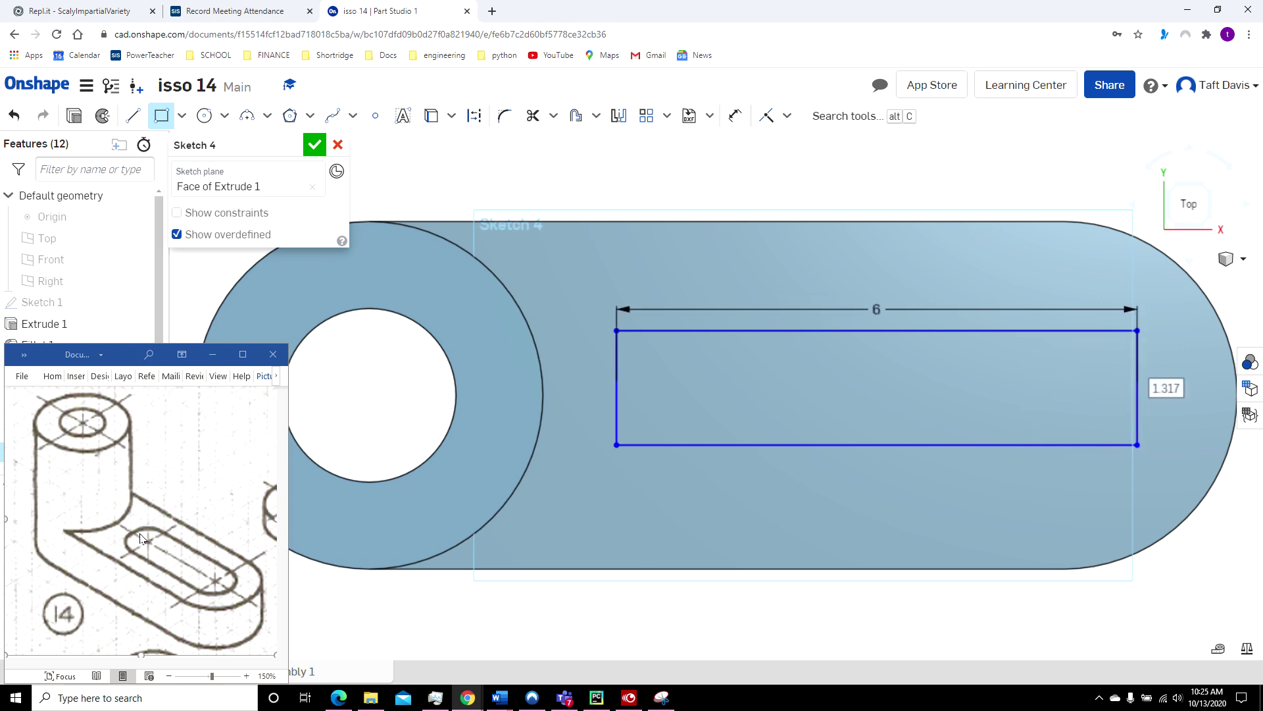
{"action": "type", "text": "2"}
{"action": "key", "text": "Return"}
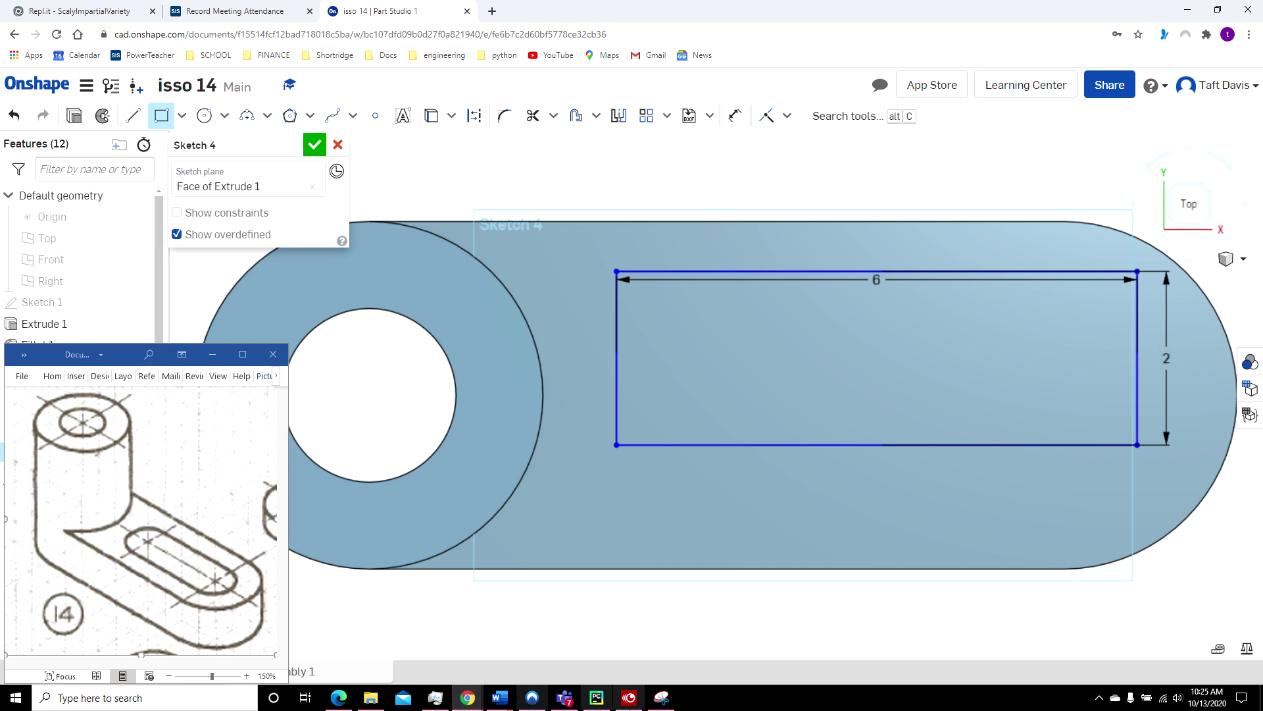
Dimension the rectangle's lower long side 1 in from the base's parallel front edge
{"action": "left_click", "coordinate": [735, 116]}
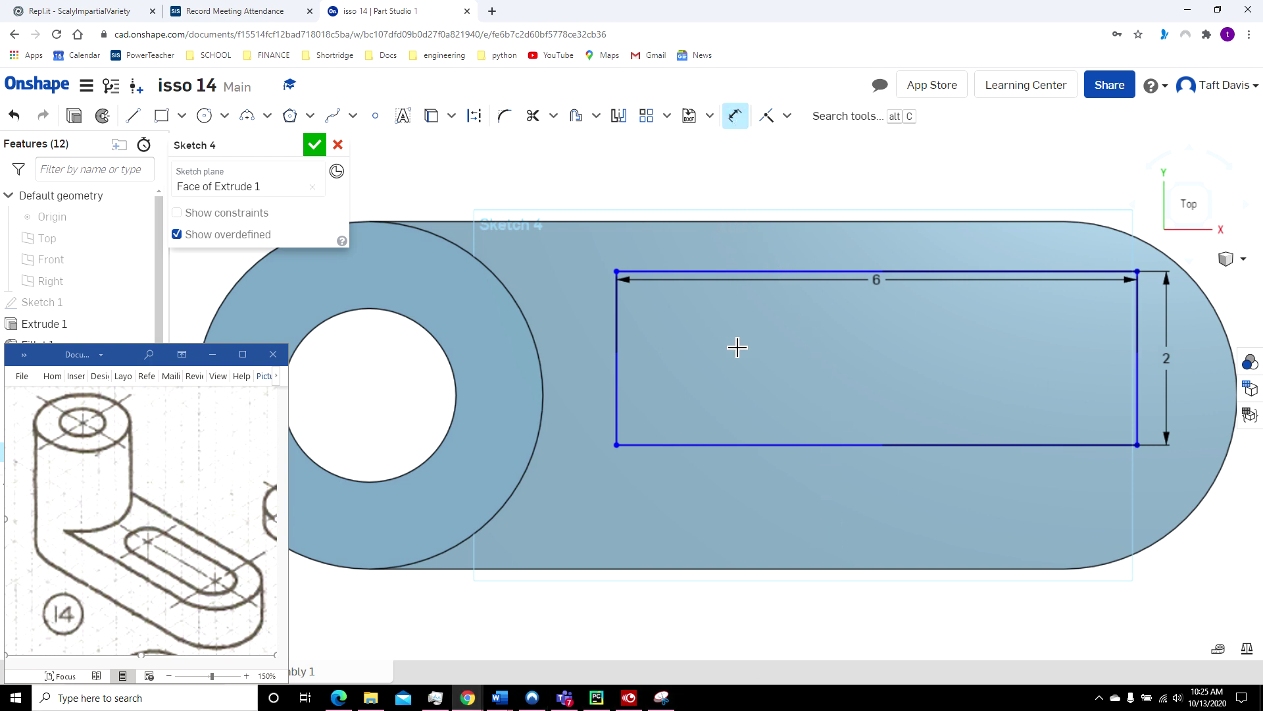
{"action": "left_click", "coordinate": [781, 451]}
{"action": "left_click", "coordinate": [788, 569]}
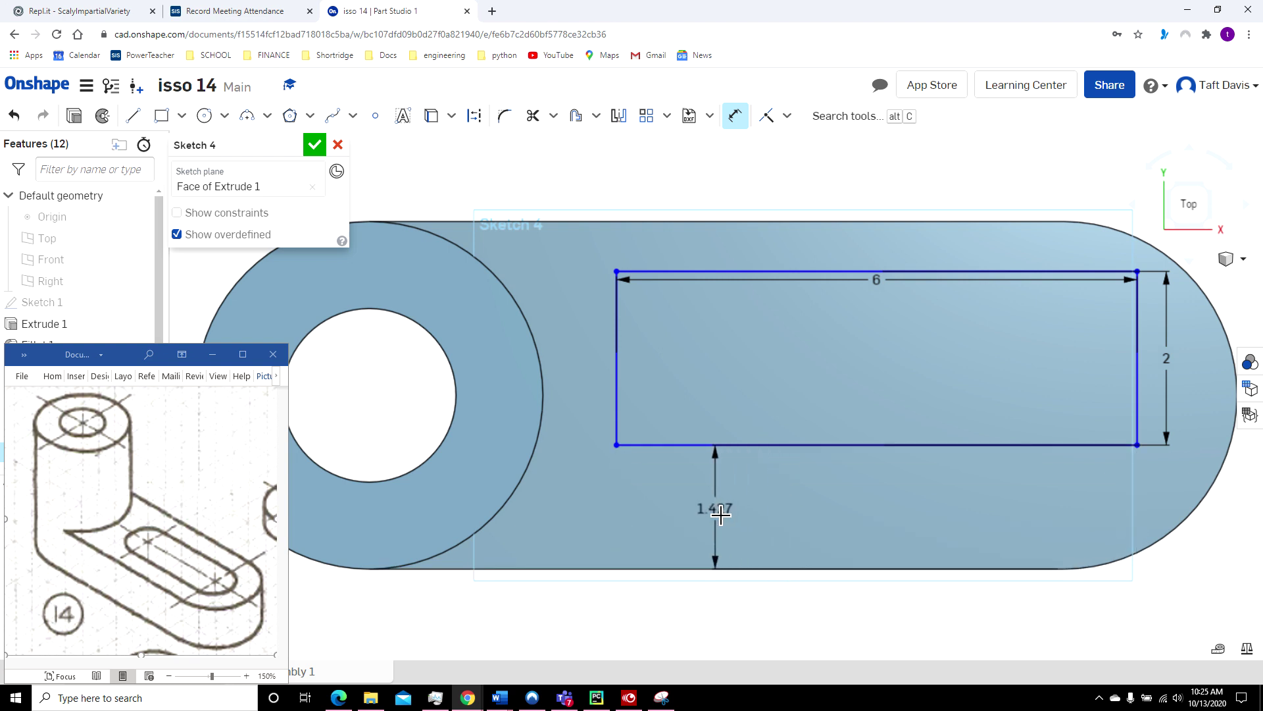
{"action": "left_click", "coordinate": [716, 510]}
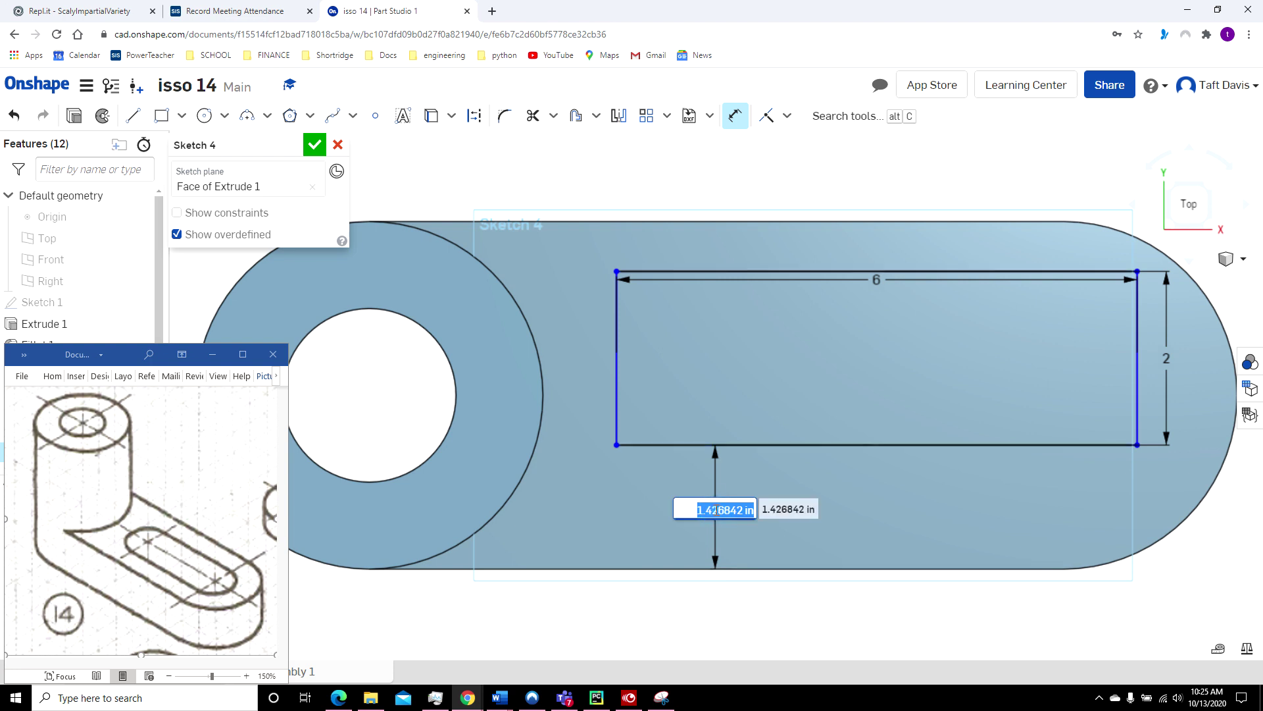
{"action": "type", "text": "1"}
{"action": "key", "text": "Return"}
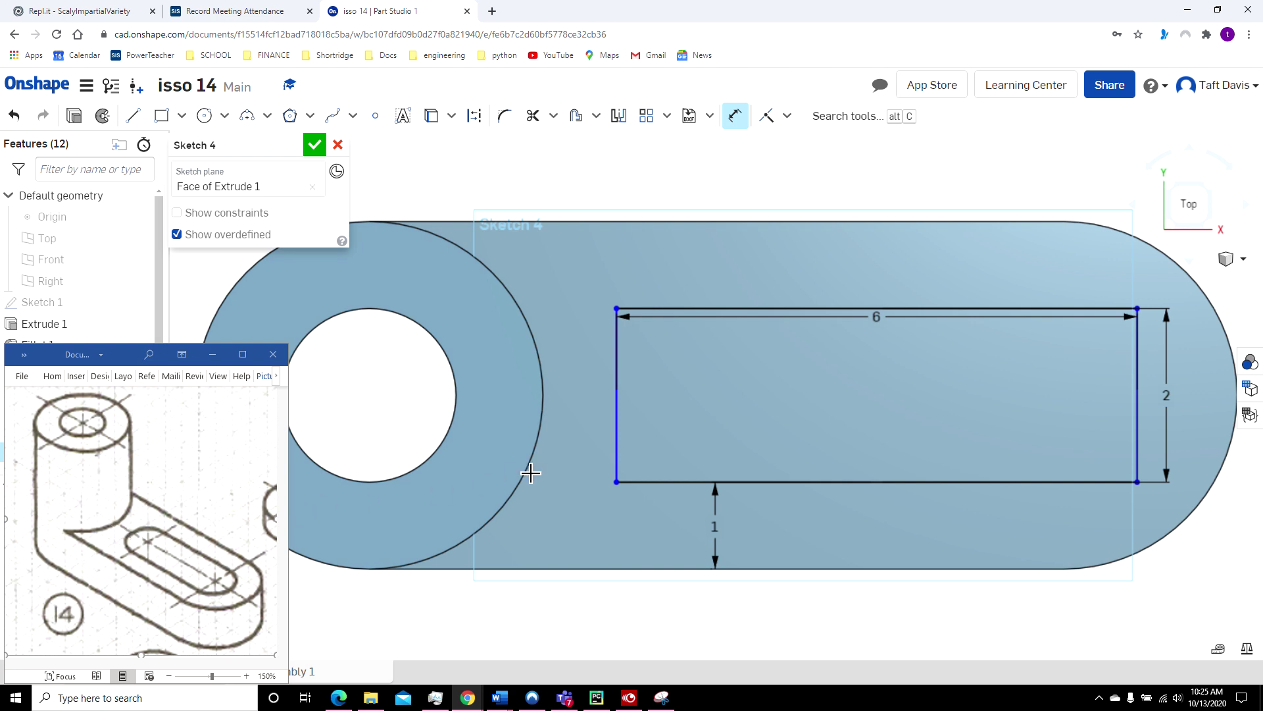
Dimension the rectangle's short side nearest the cylinder 1 in from the cylinder's outer edge
{"action": "left_click", "coordinate": [621, 410]}
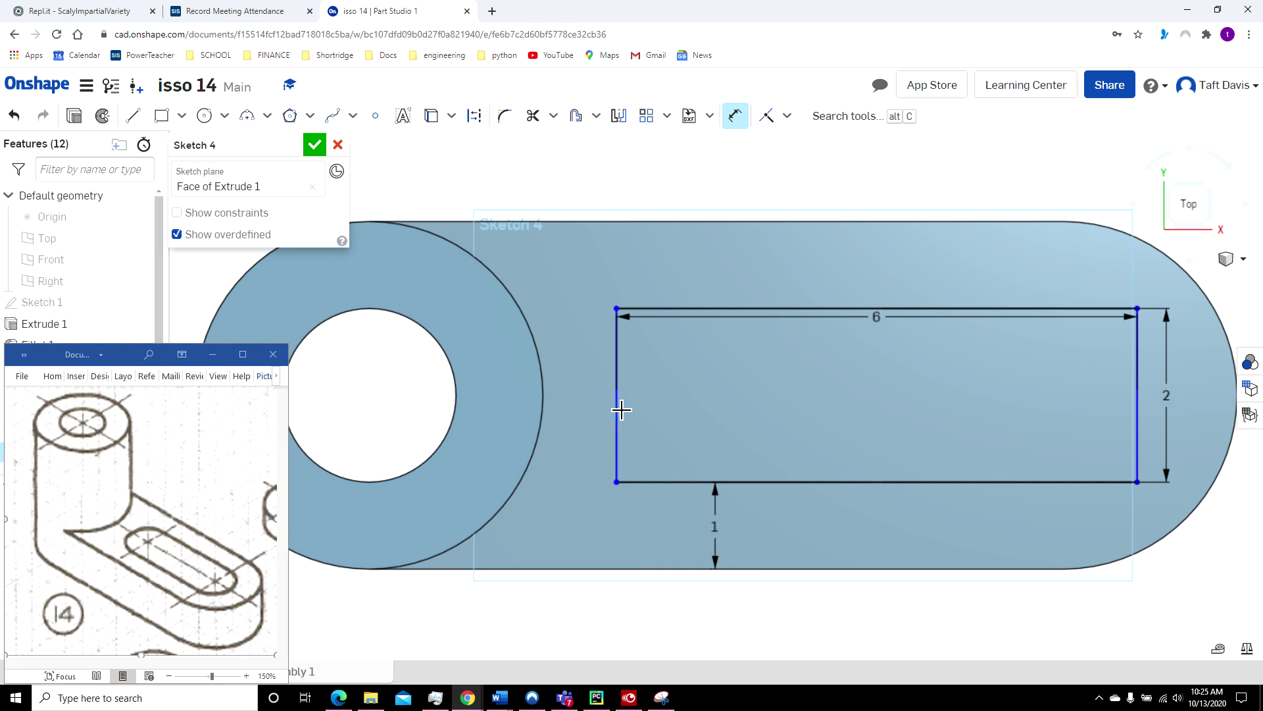
{"action": "left_click", "coordinate": [546, 403]}
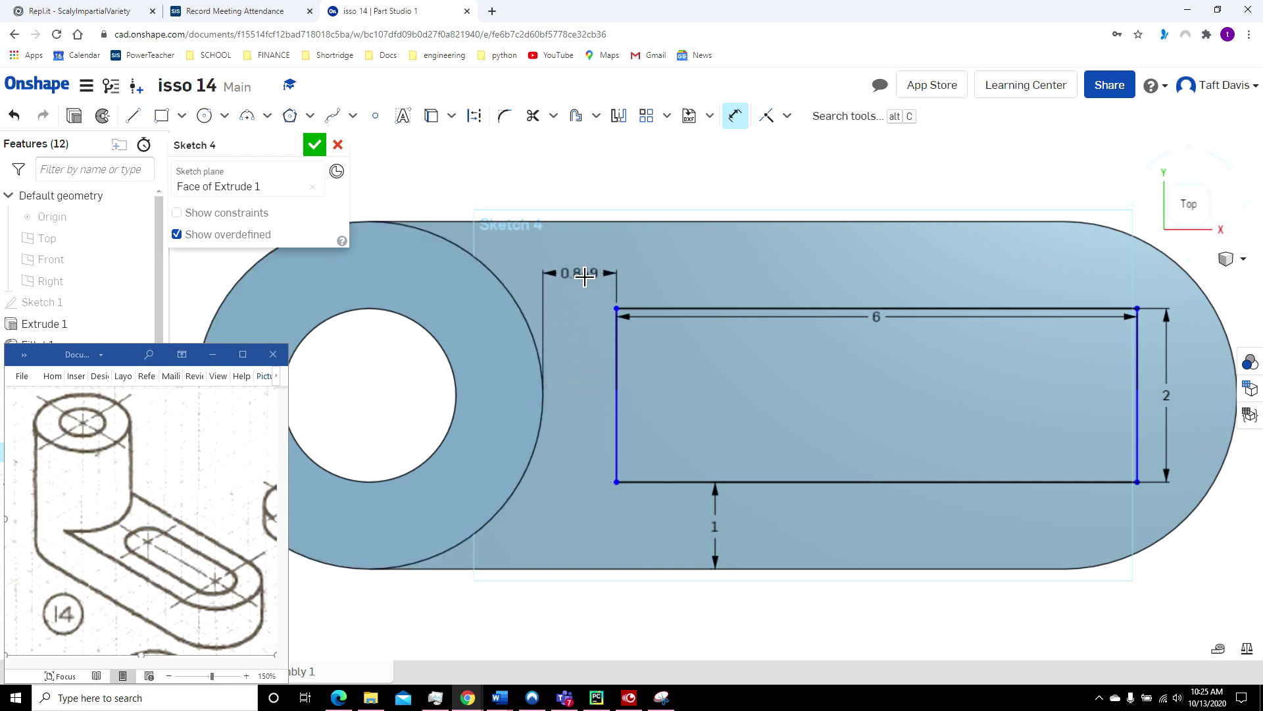
{"action": "left_click", "coordinate": [583, 274]}
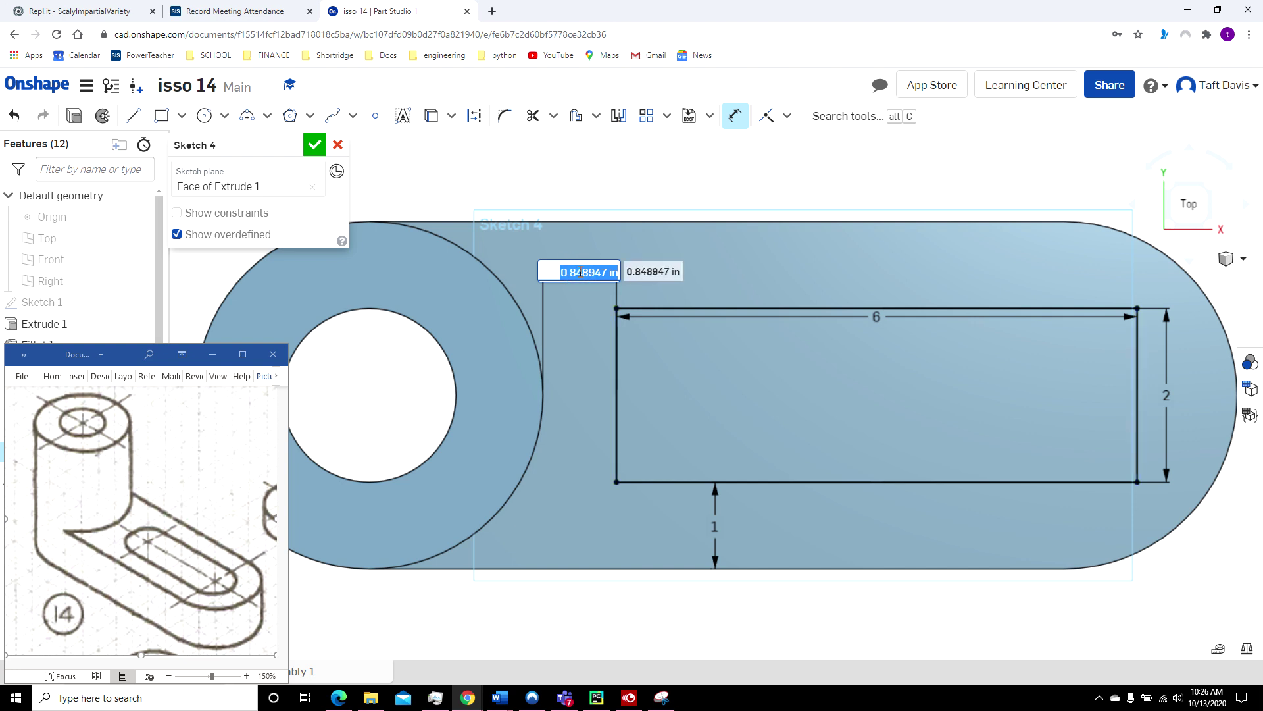
{"action": "type", "text": "1"}
{"action": "key", "text": "Return"}
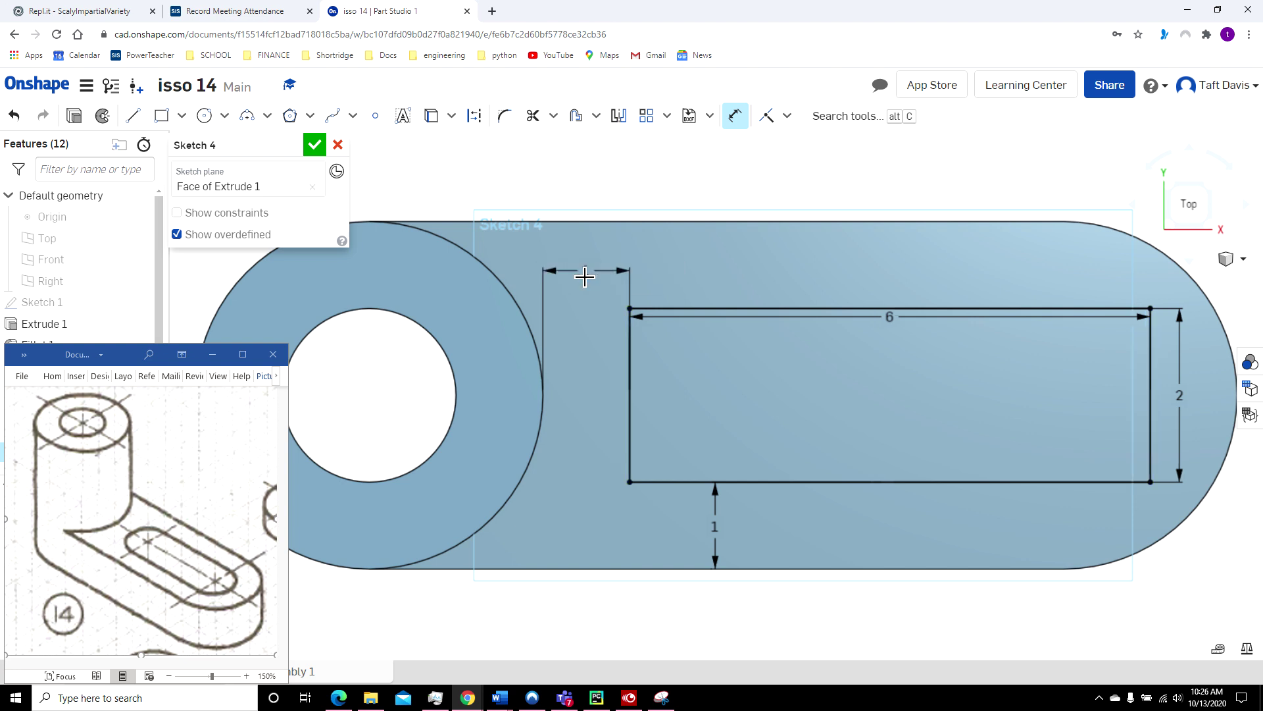
Cut the rectangle through the base as a Remove extrude with a blind depth of 2 in
{"action": "left_click", "coordinate": [74, 117]}
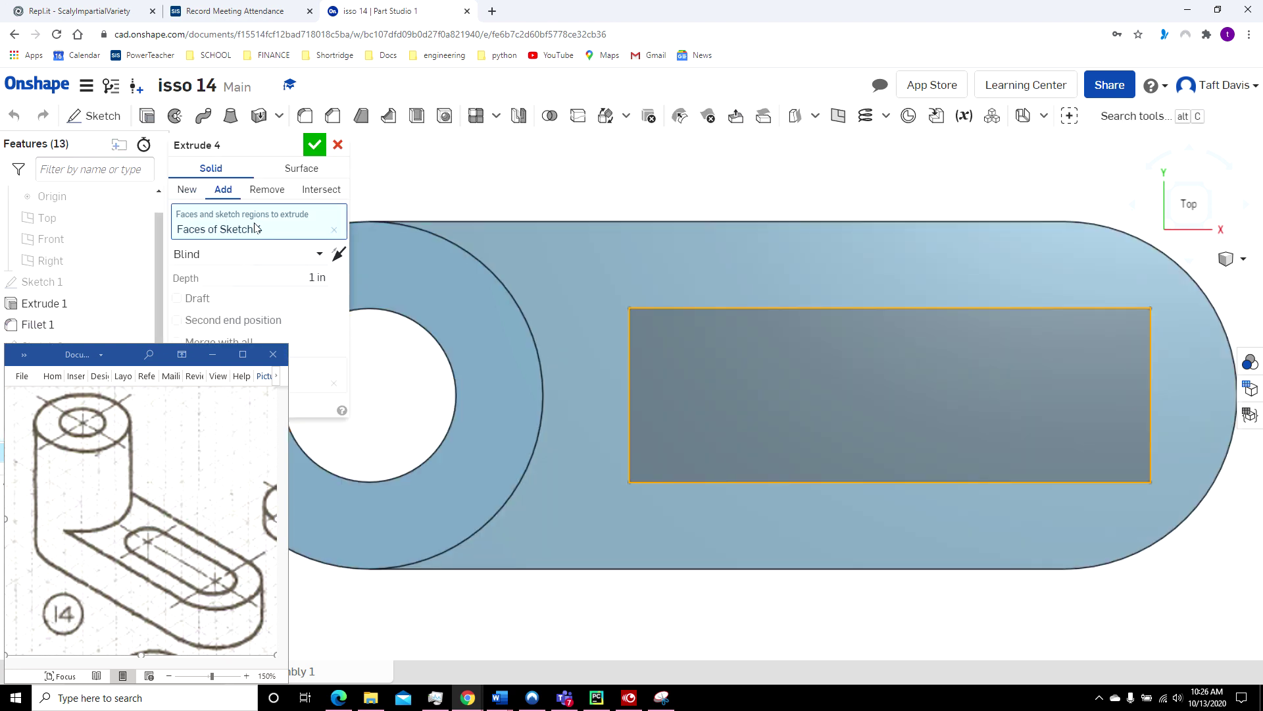
{"action": "left_click", "coordinate": [260, 190]}
{"action": "left_click", "coordinate": [315, 277]}
{"action": "type", "text": "2"}
{"action": "key", "text": "Return"}
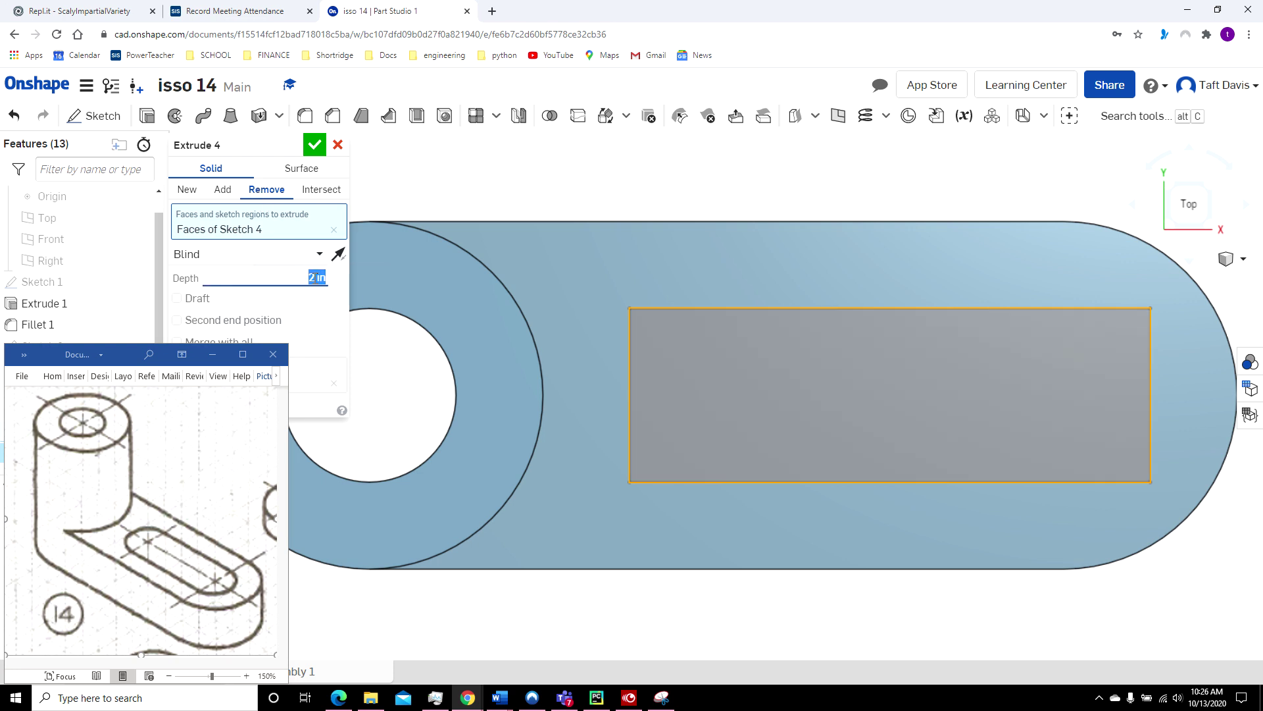
{"action": "left_click", "coordinate": [1241, 259]}
{"action": "left_click", "coordinate": [1151, 280]}
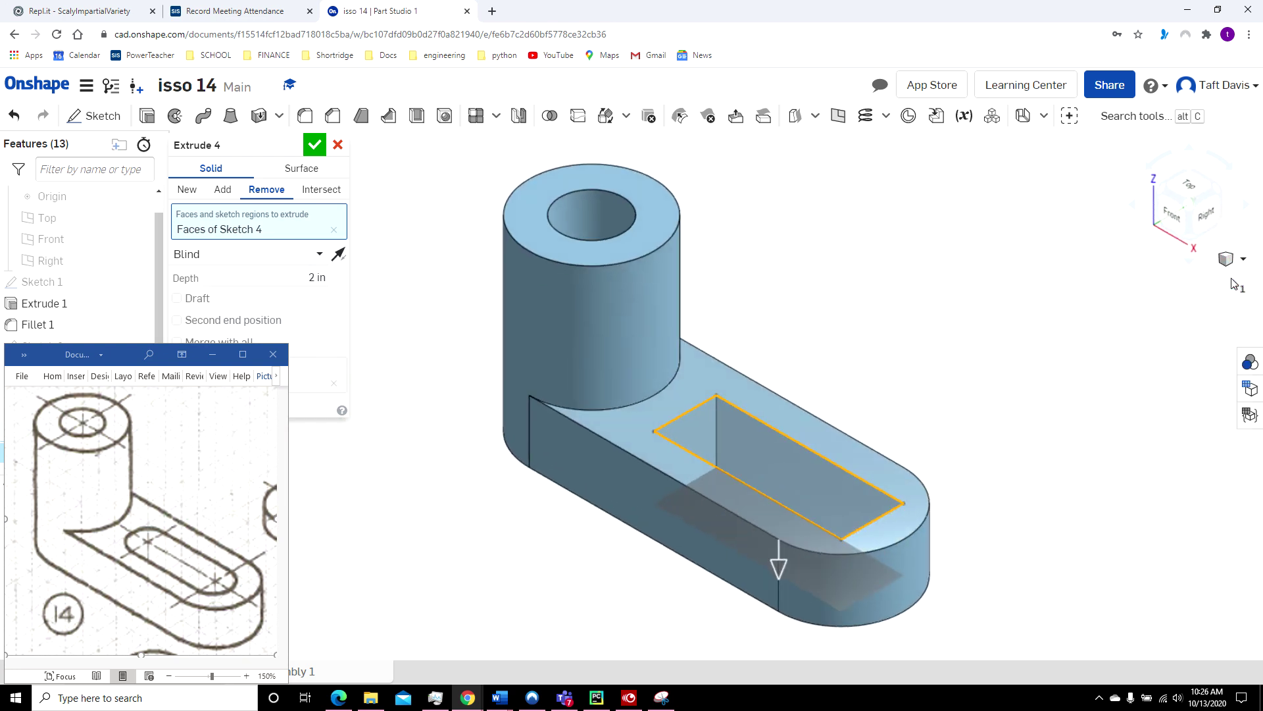
{"action": "left_click", "coordinate": [315, 146]}
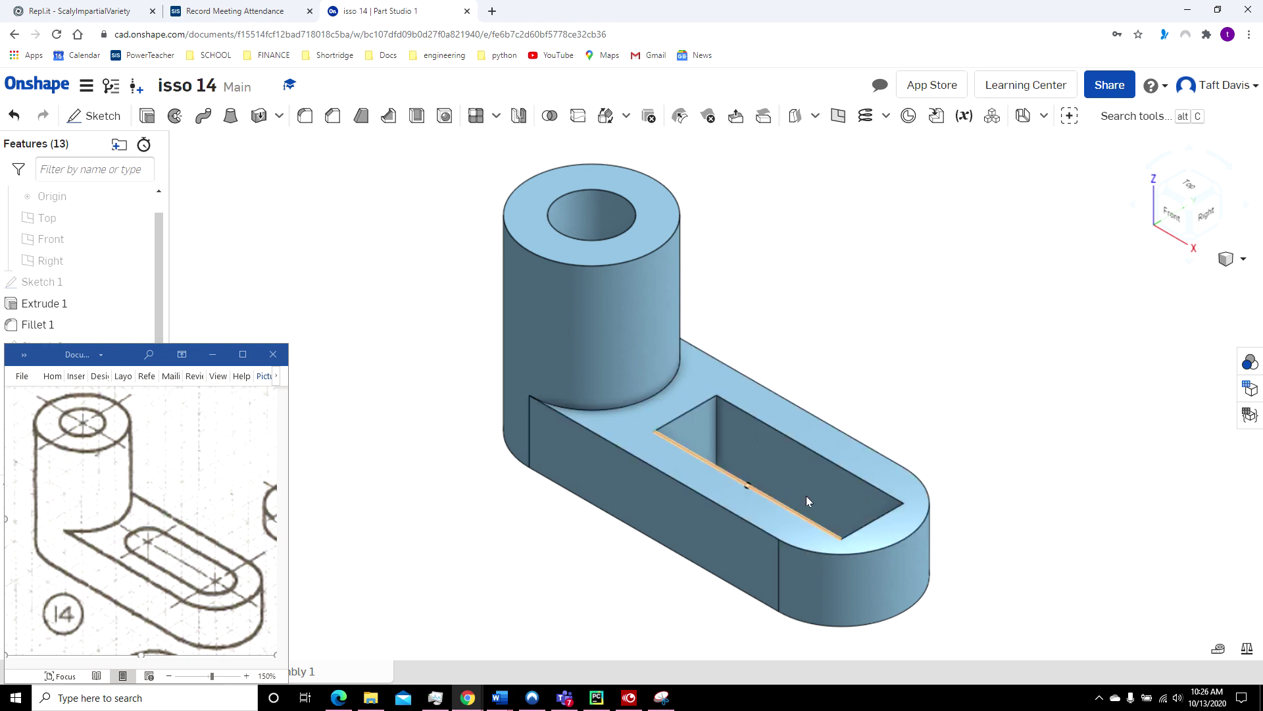
Fillet the four vertical corner edges of the rectangular cutout with a 1 in radius to form a rounded slot
{"action": "left_click", "coordinate": [307, 118]}
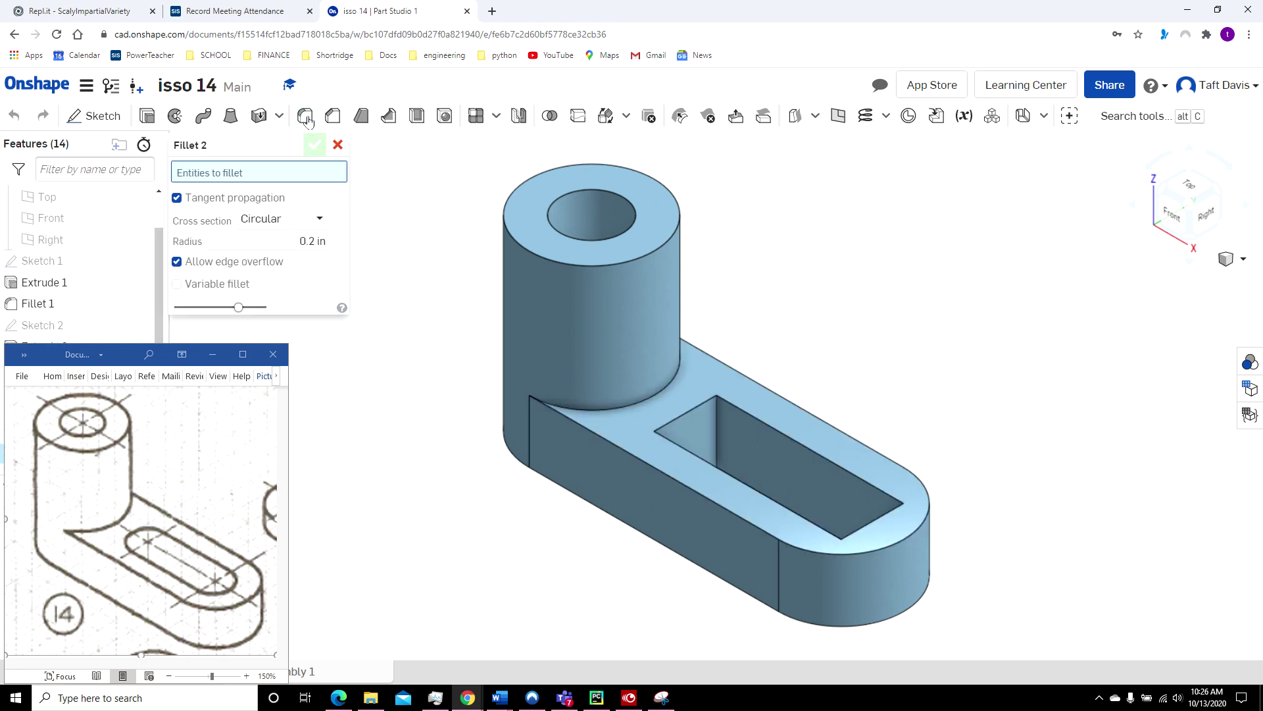
{"action": "left_click", "coordinate": [311, 241]}
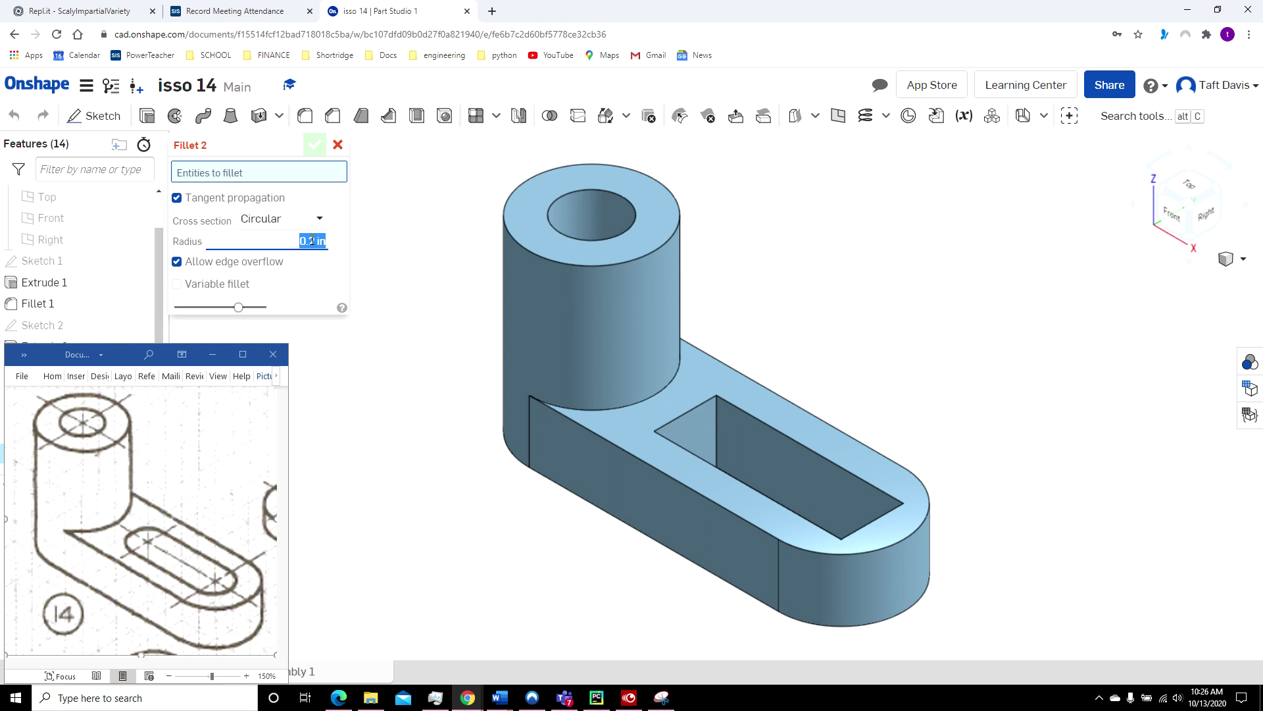
{"action": "type", "text": "1"}
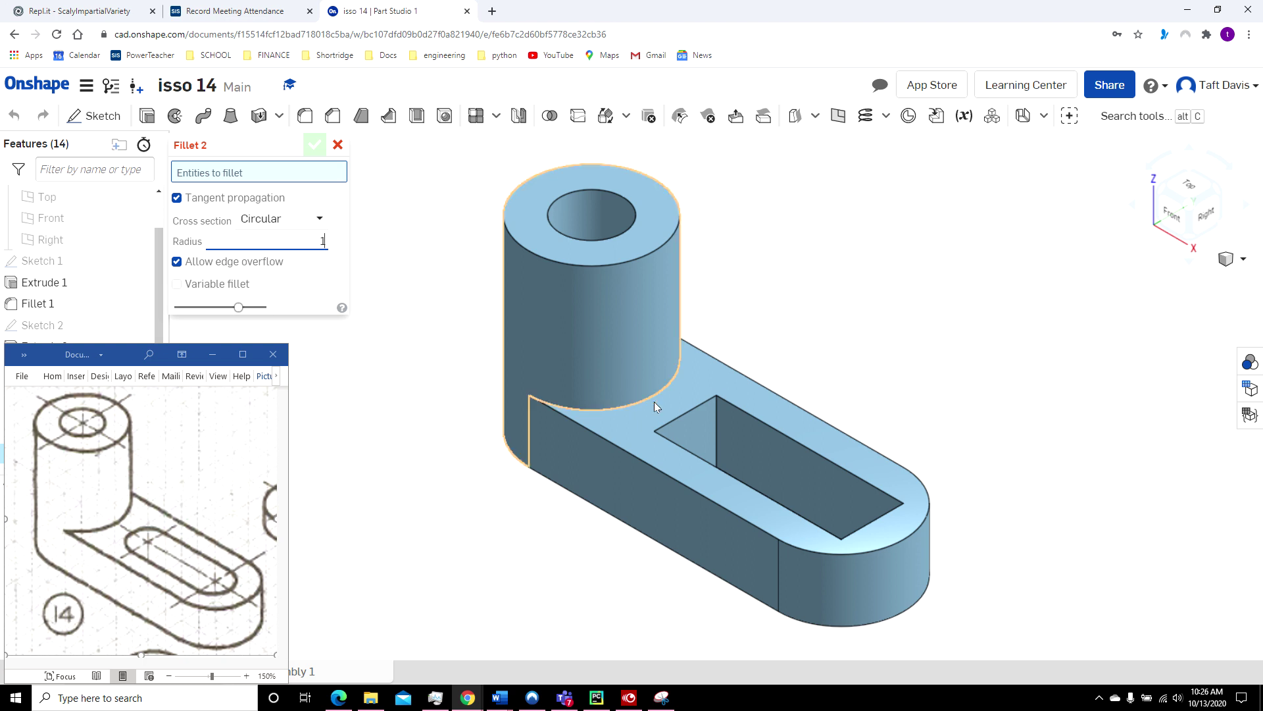
{"action": "left_click", "coordinate": [719, 434]}
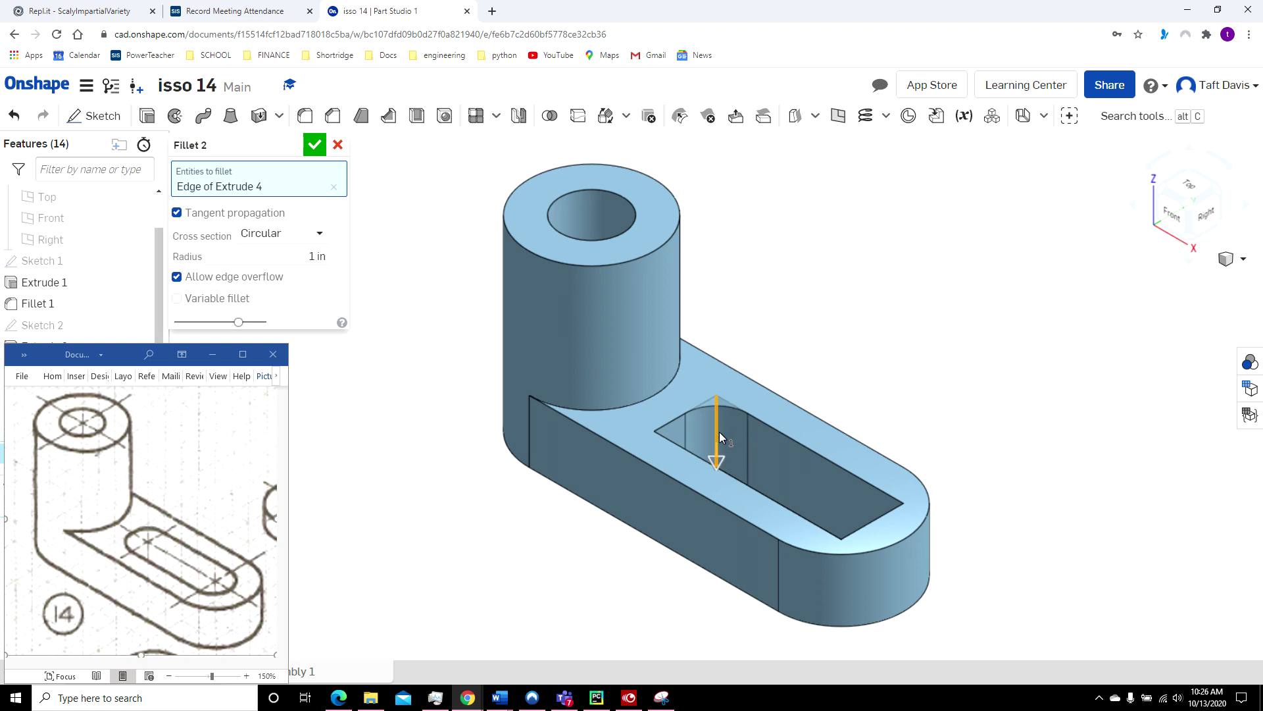
{"action": "left_click", "coordinate": [1139, 209]}
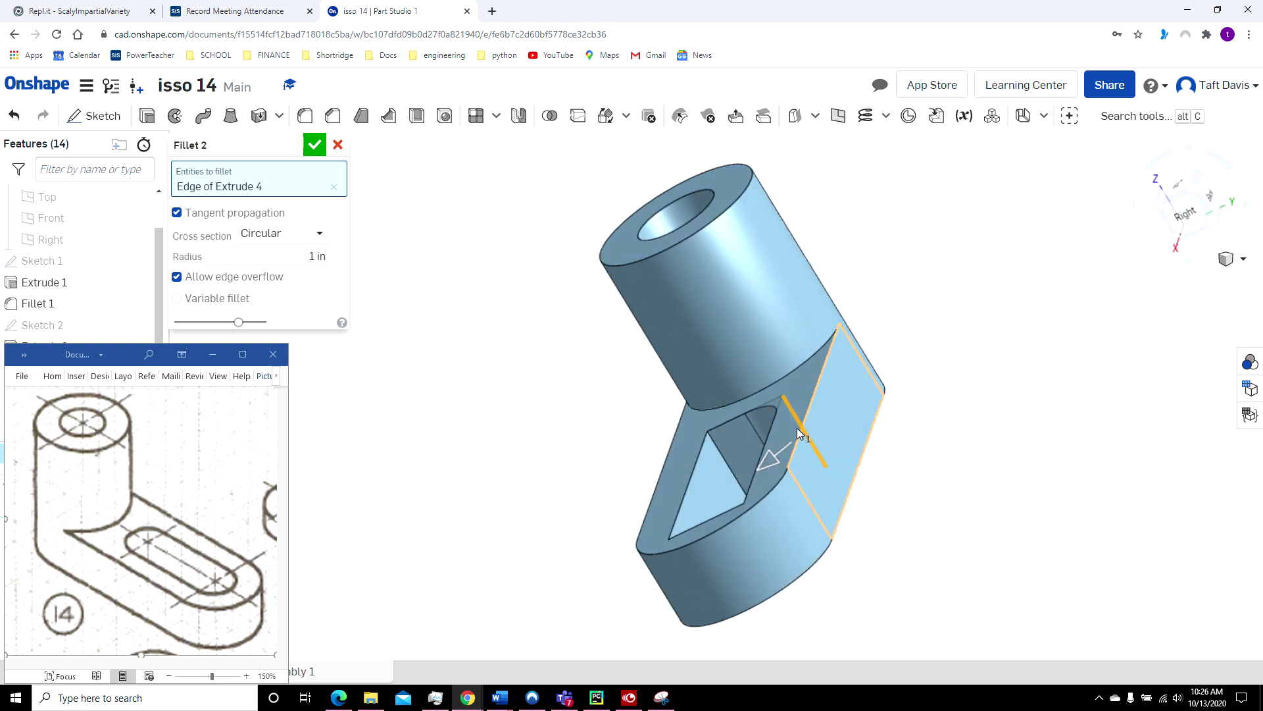
{"action": "left_click", "coordinate": [726, 464]}
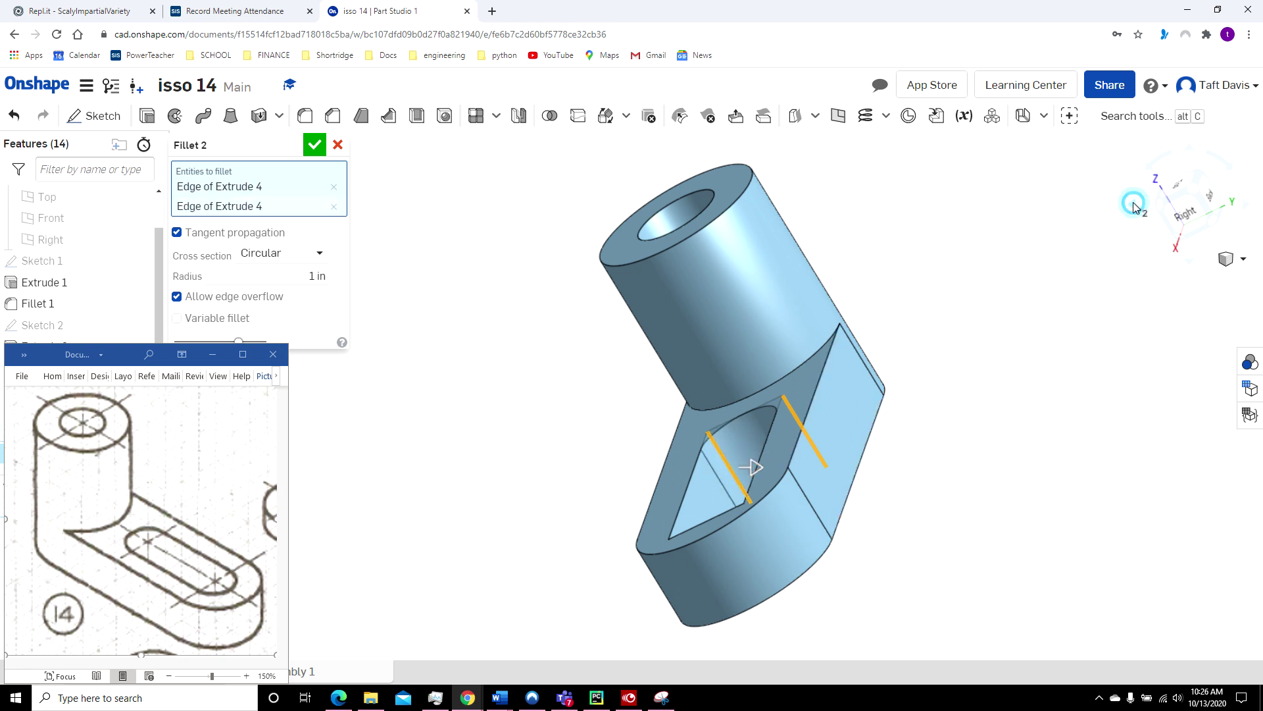
{"action": "left_click", "coordinate": [1134, 206]}
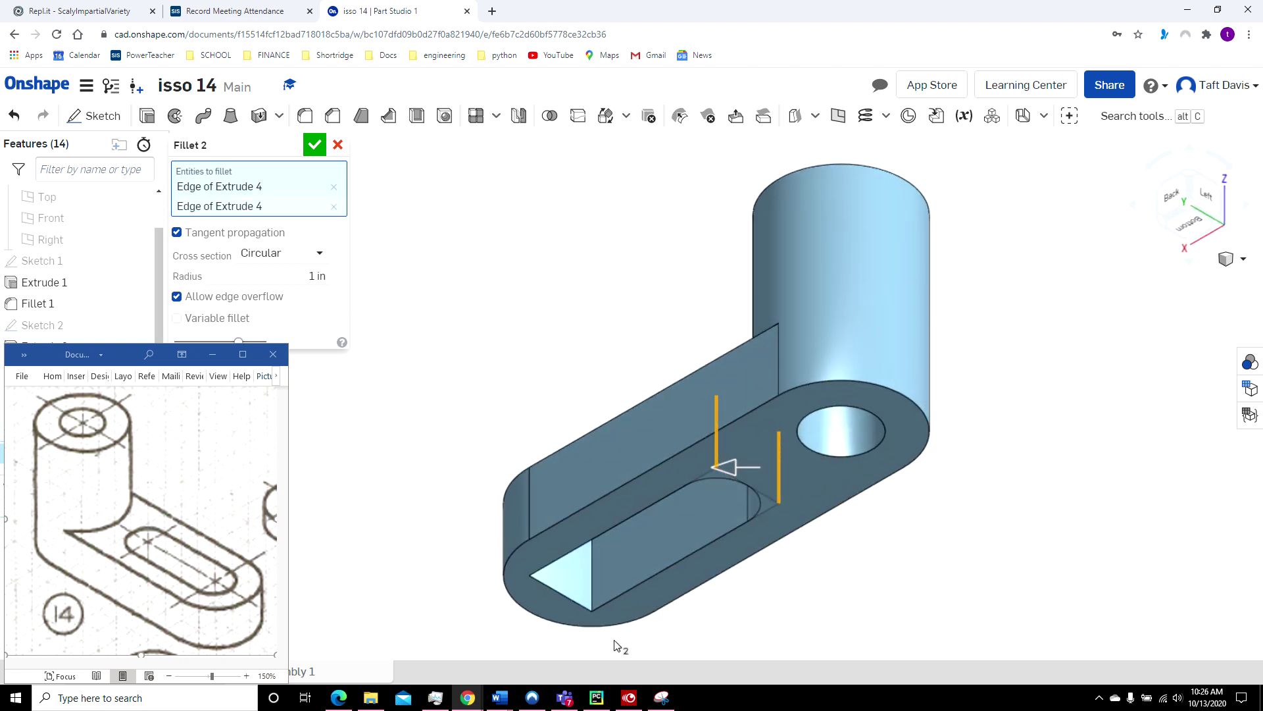
{"action": "left_click", "coordinate": [593, 584]}
{"action": "left_click", "coordinate": [1133, 212]}
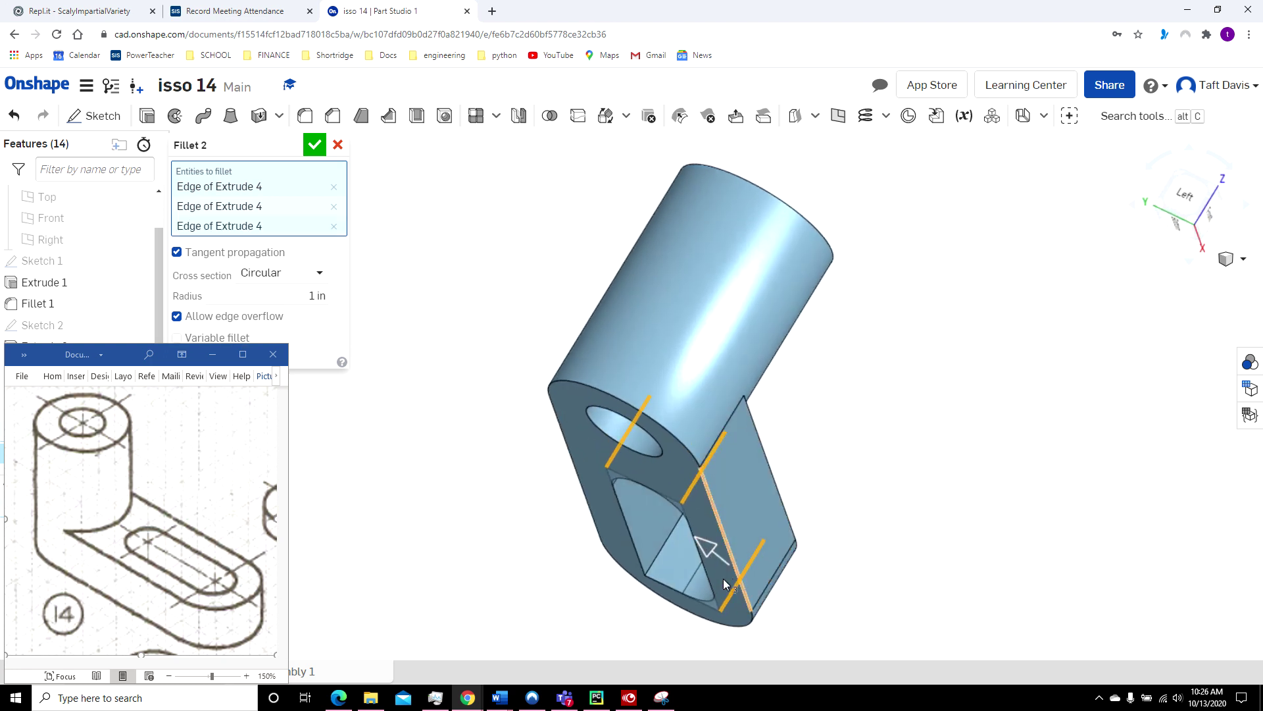
{"action": "left_click", "coordinate": [659, 554]}
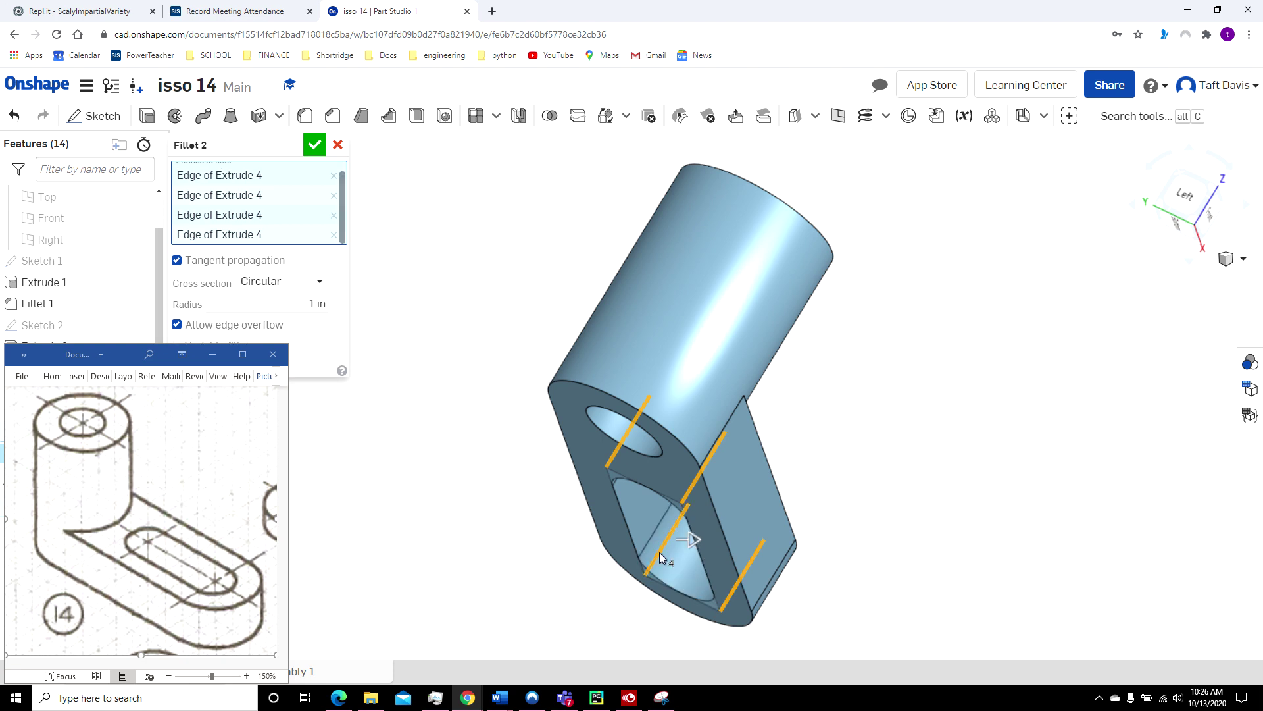
{"action": "left_click", "coordinate": [1242, 261]}
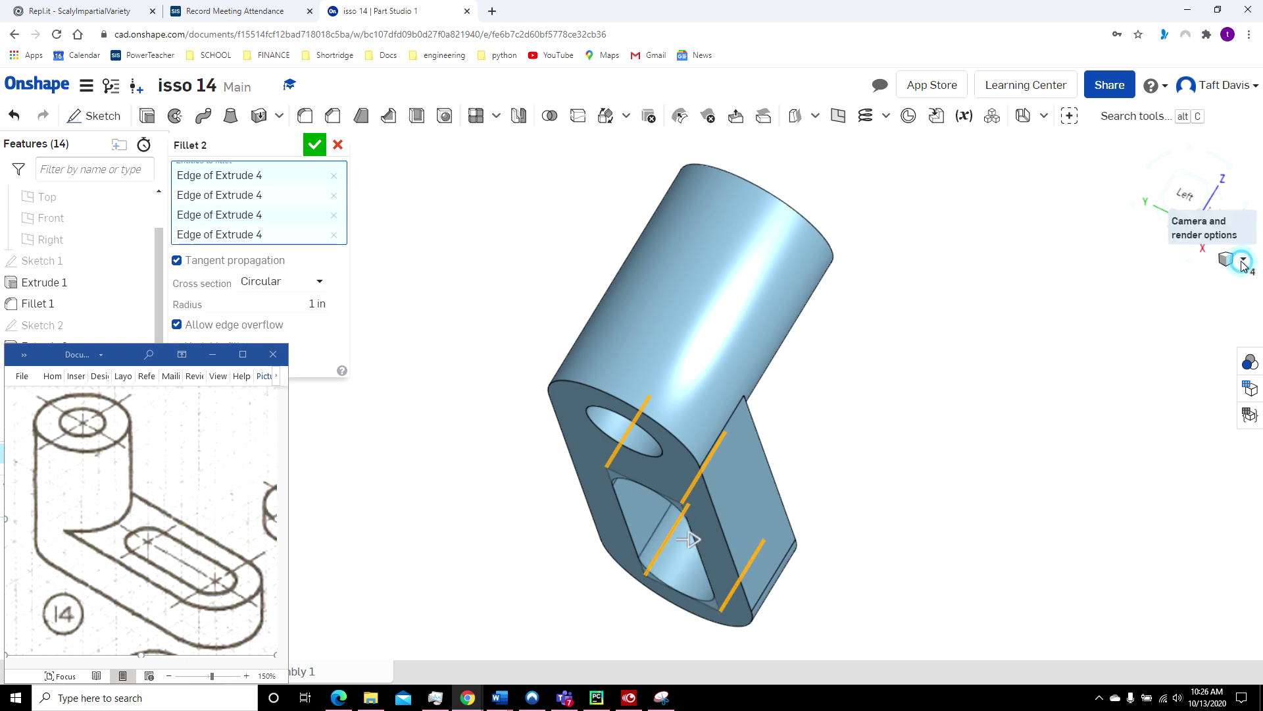
{"action": "left_click", "coordinate": [1225, 281]}
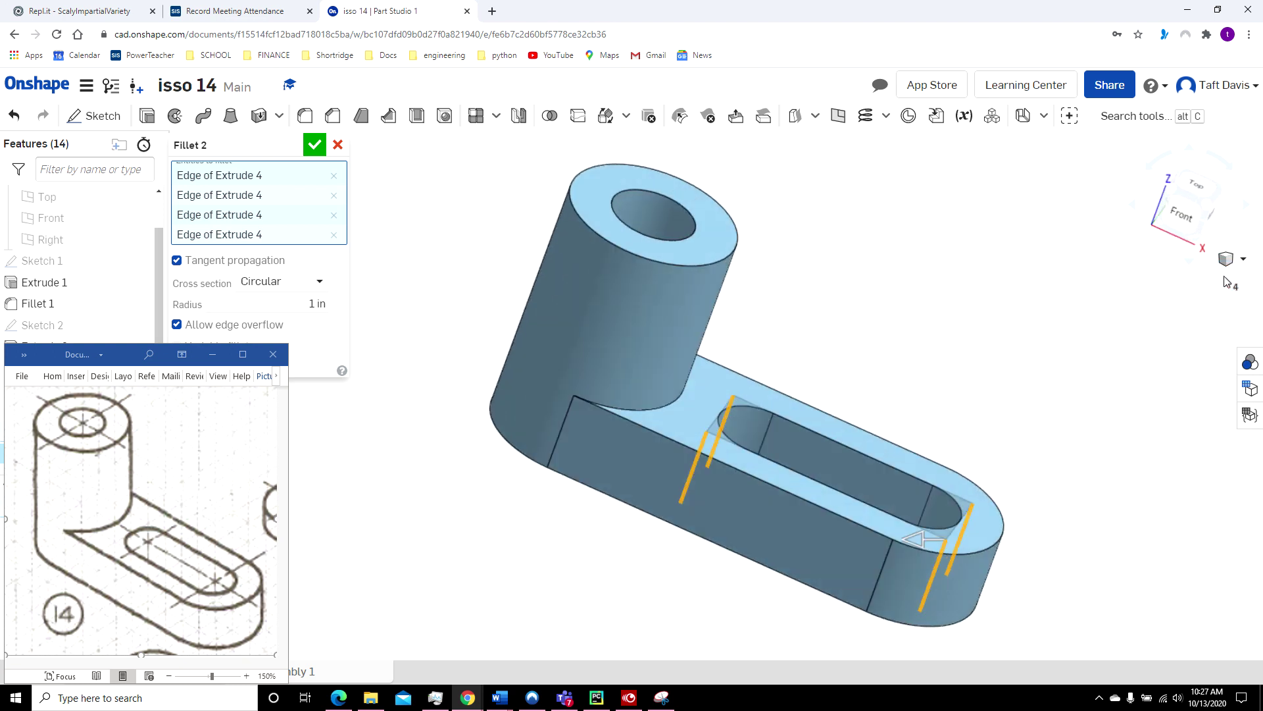
{"action": "left_click", "coordinate": [313, 145]}
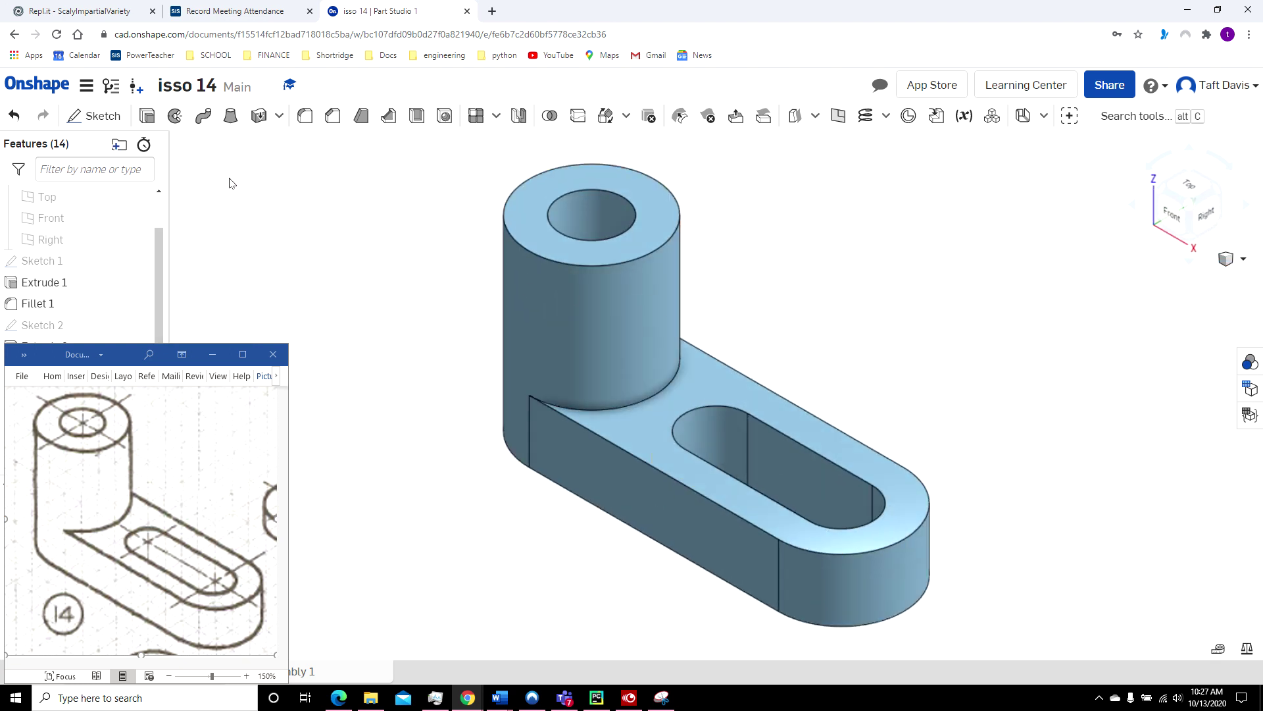